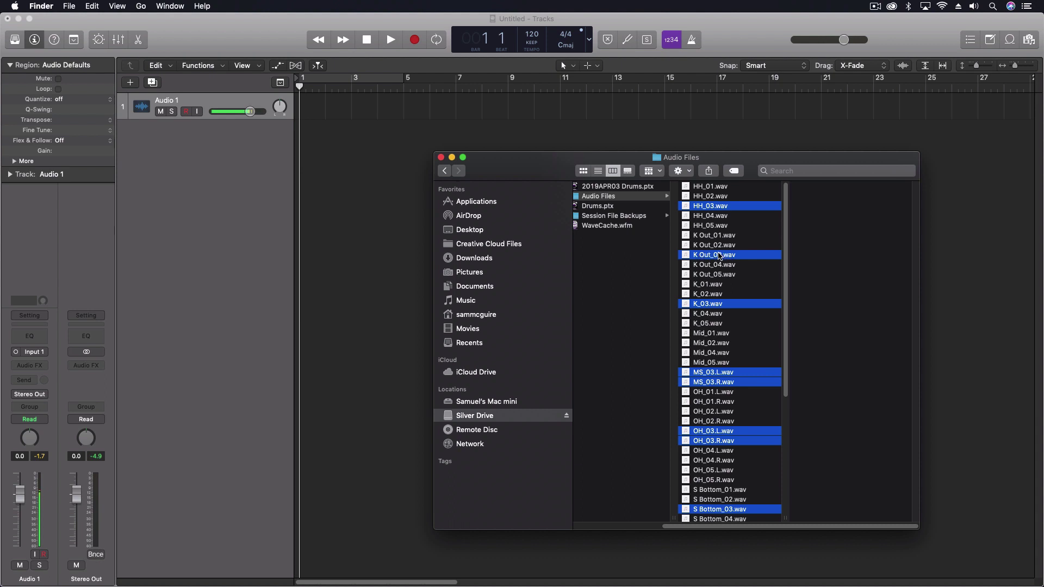
# - Drag the eleven selected take-03 drum WAVs from Finder into Logic's Tracks area
pyautogui.moveTo(720, 257); pyautogui.dragTo(296, 196)
# - Add the take-03 stems as separate new tracks and change the project to 48 kHz
pyautogui.click(471, 156)
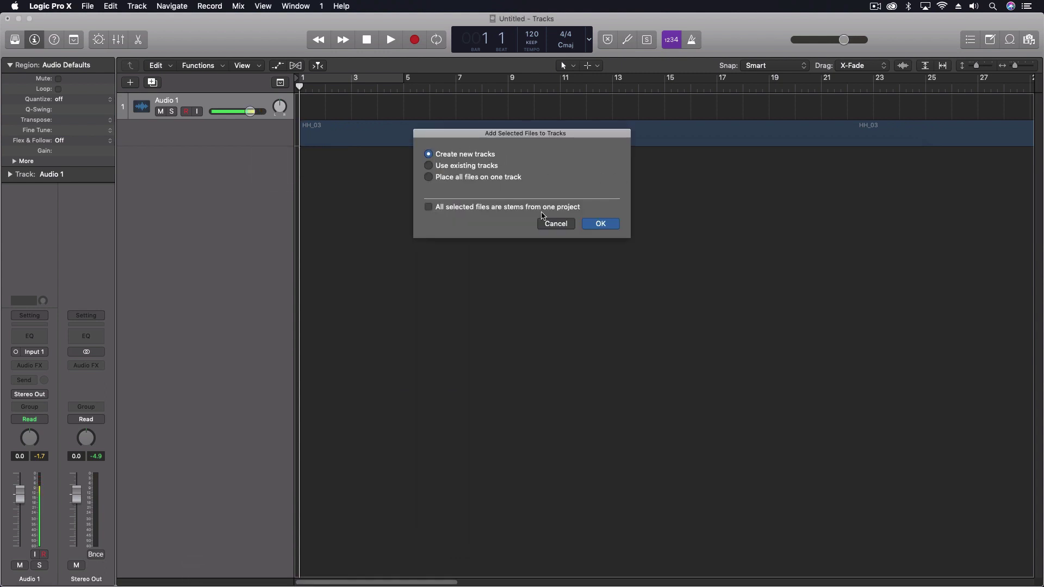
pyautogui.click(601, 224)
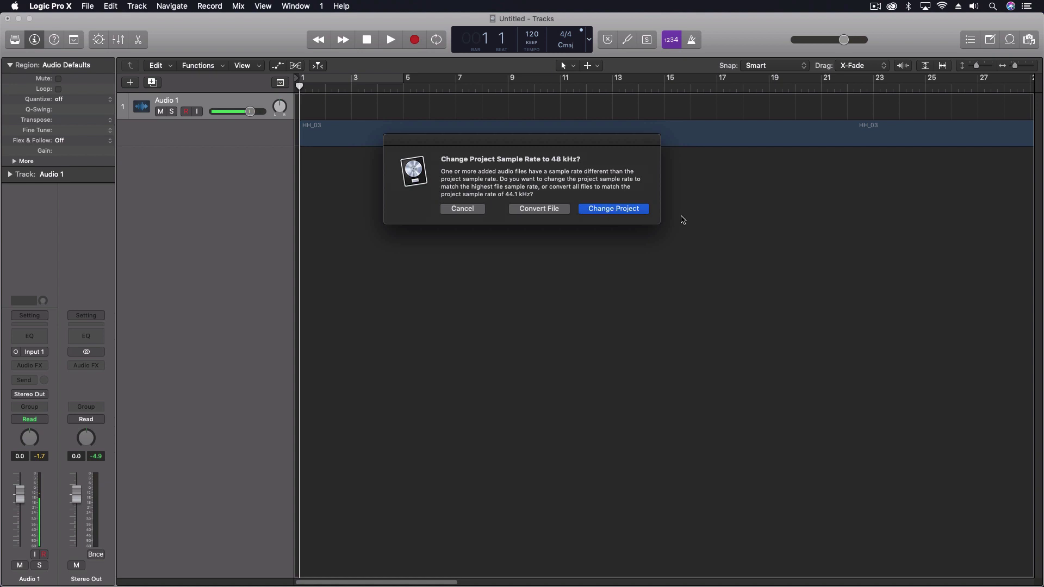
pyautogui.click(613, 209)
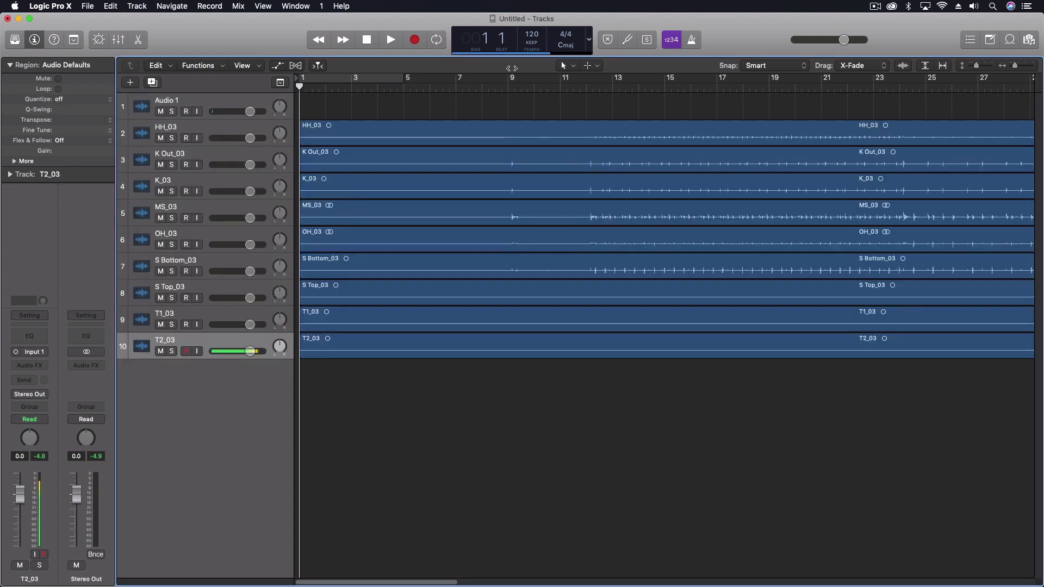
# - Set the project tempo to 160 BPM
pyautogui.doubleClick(535, 35)
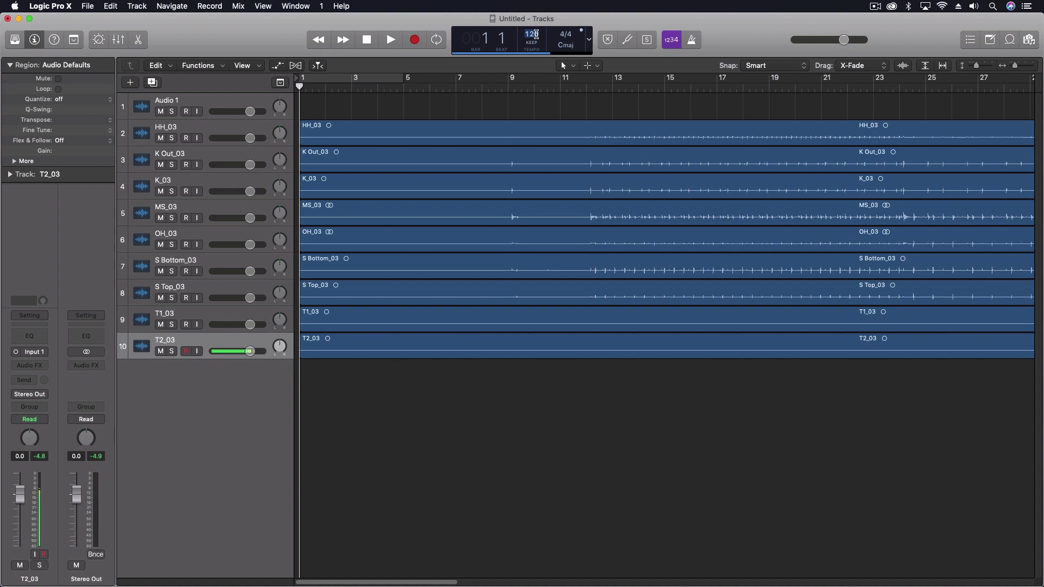
pyautogui.write('160')
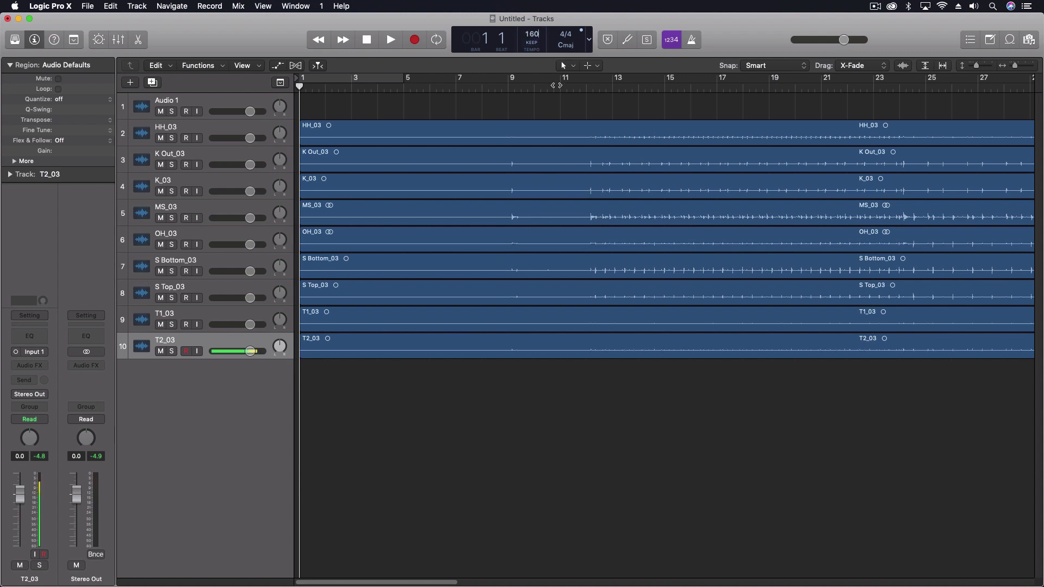
pyautogui.press('Return')
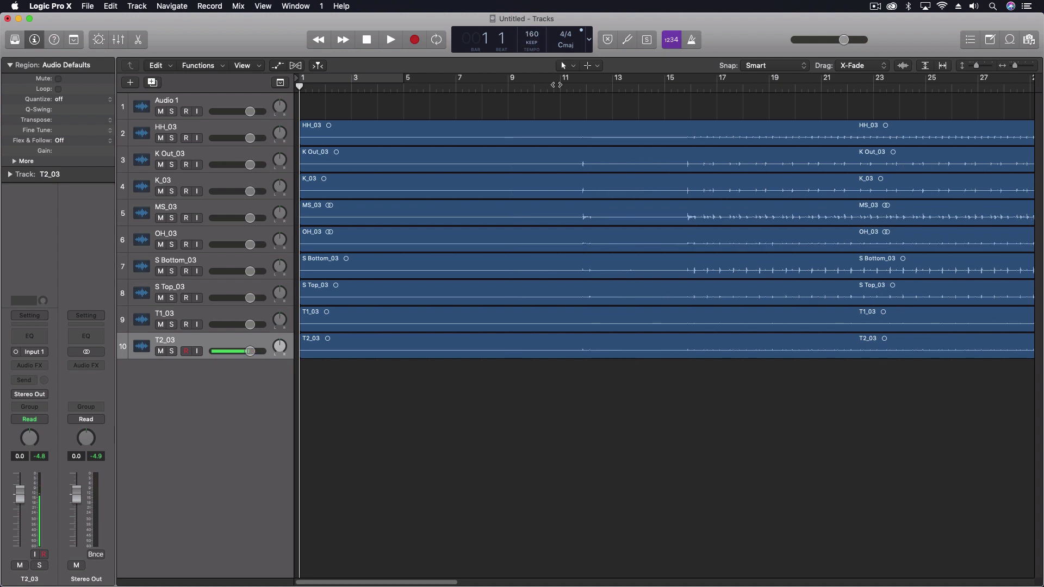
# - Audition the drums from bar 16 with the metronome on, then return to bar 15
pyautogui.click(693, 87)
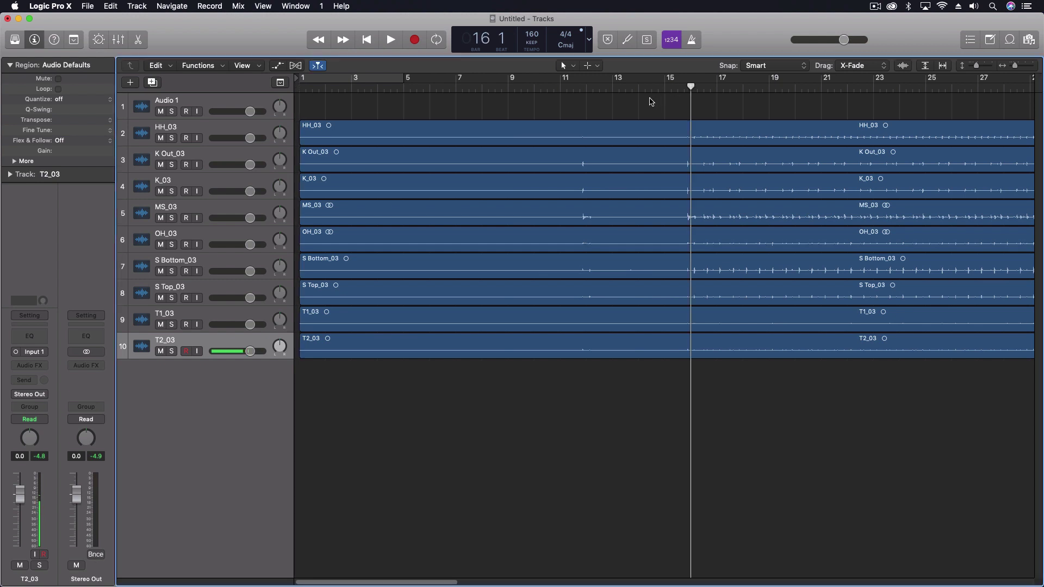
pyautogui.press('space')
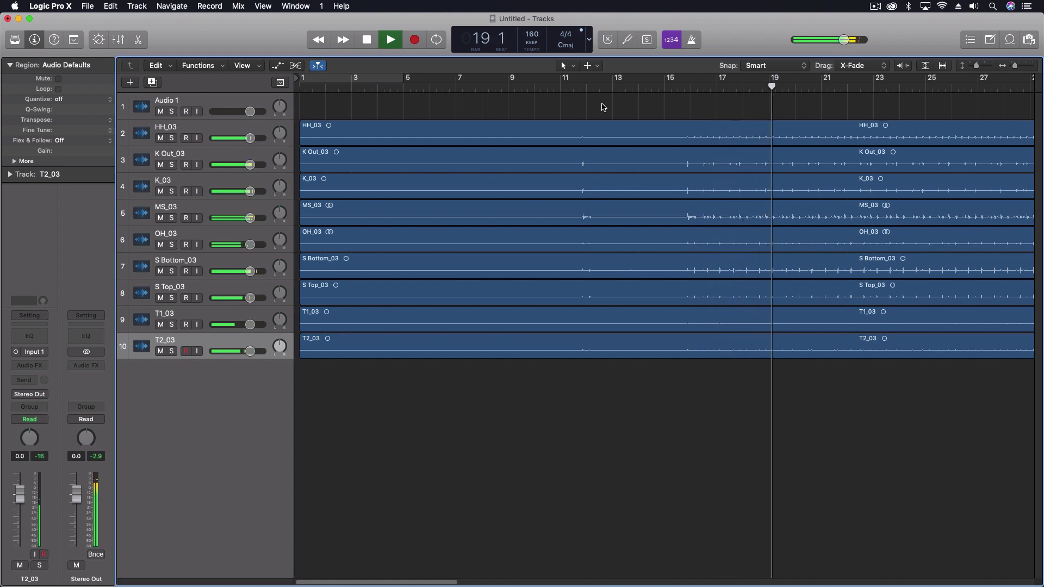
pyautogui.click(692, 41)
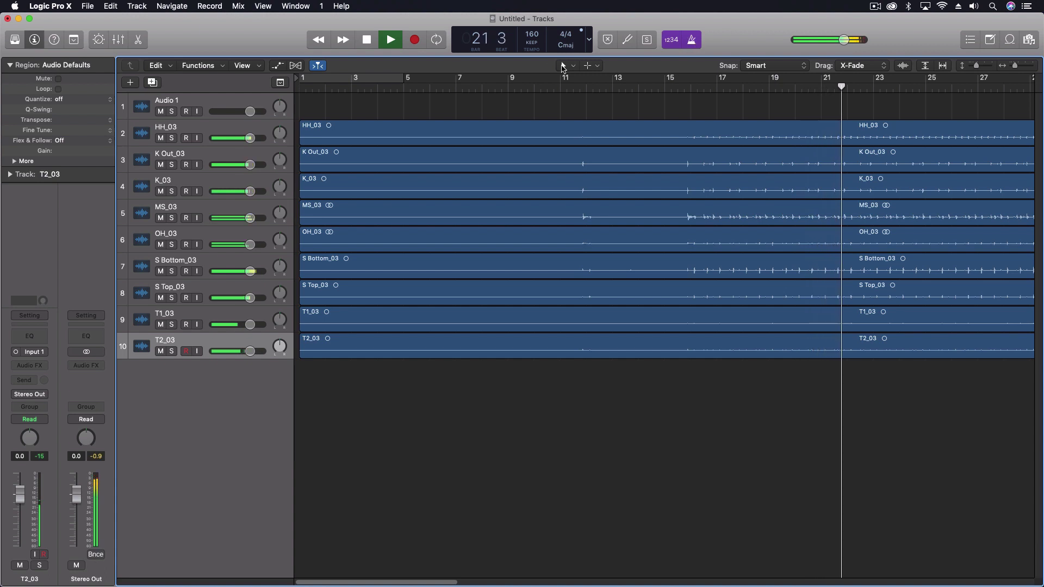
pyautogui.press('space')
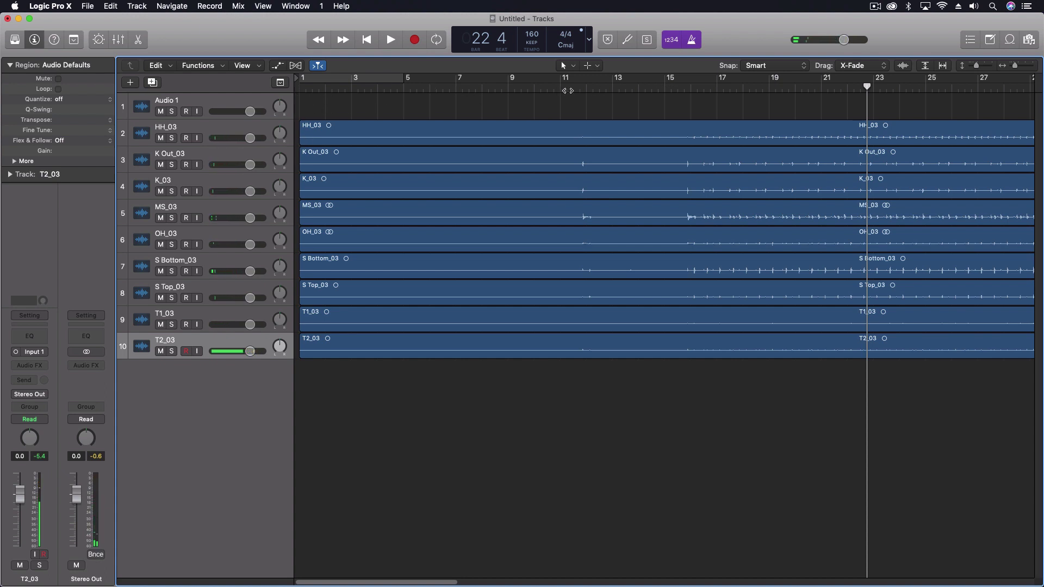
pyautogui.moveTo(635, 88); pyautogui.dragTo(683, 89)
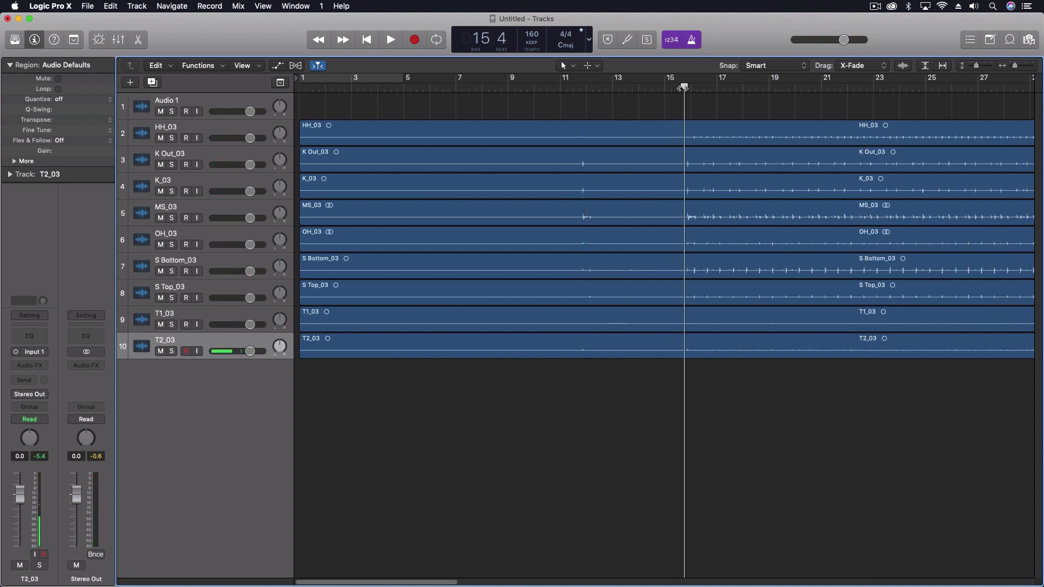
# - Zoom in and audition near bar 15 with the click off, returning to bar 15
pyautogui.scroll(3, 681, 90)
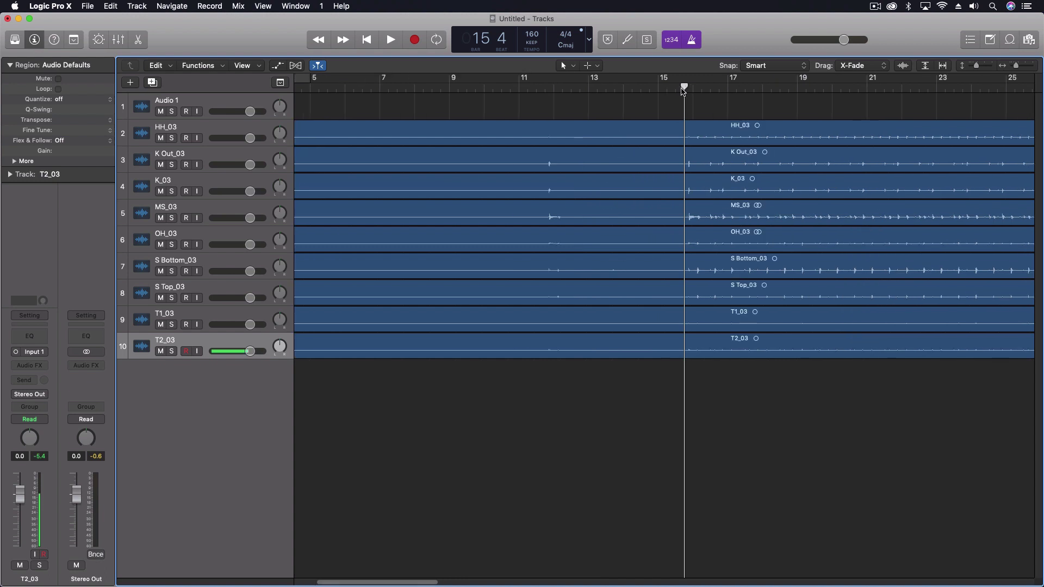
pyautogui.scroll(4, 676, 90)
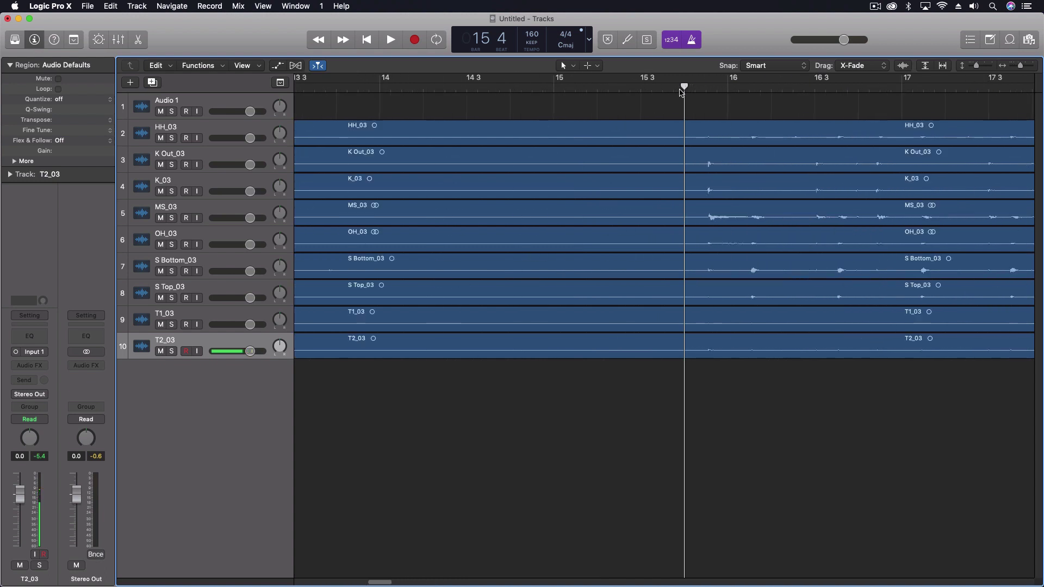
pyautogui.press('space')
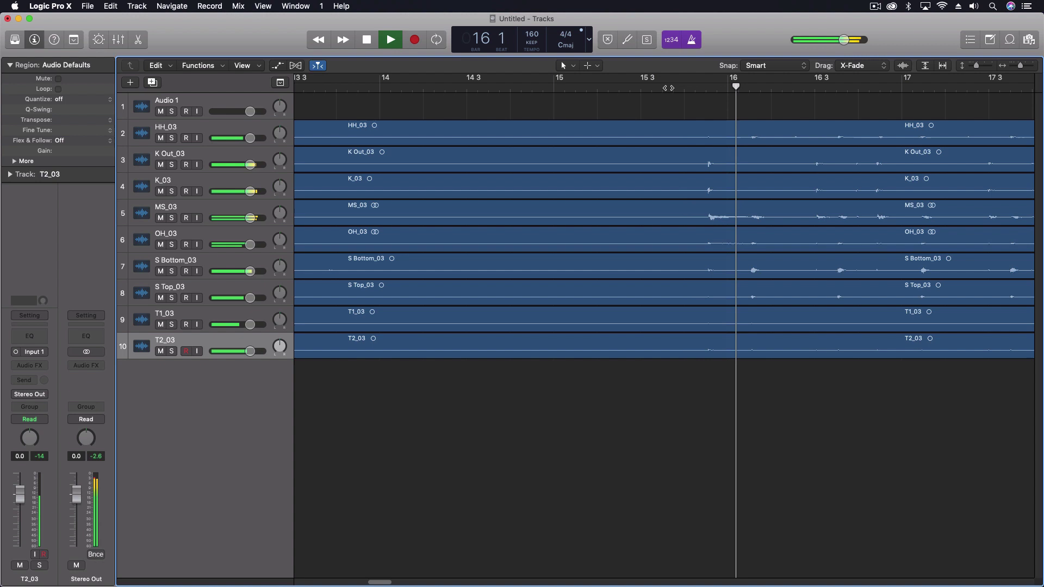
pyautogui.click(693, 40)
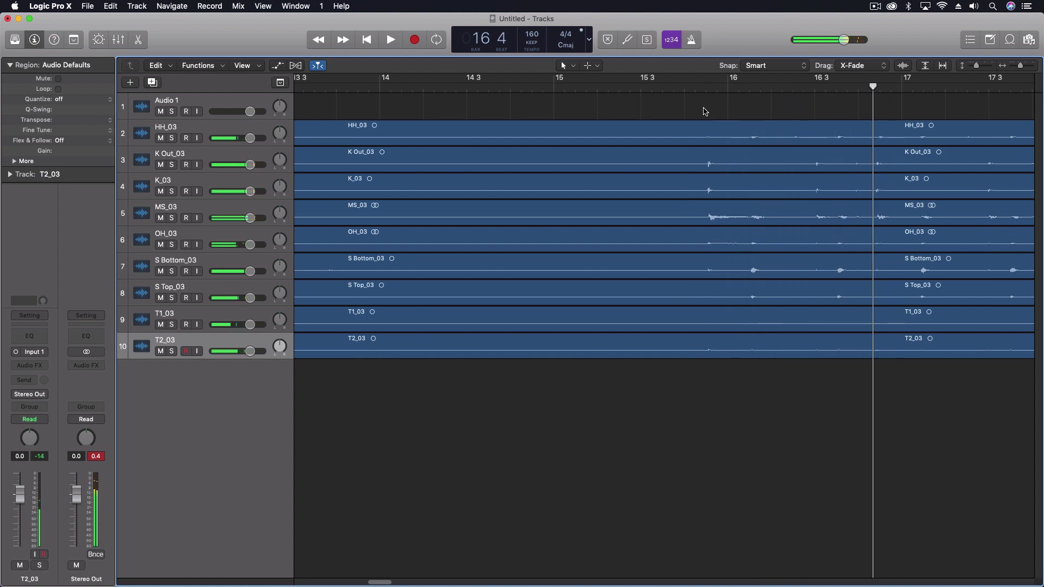
pyautogui.click(706, 87)
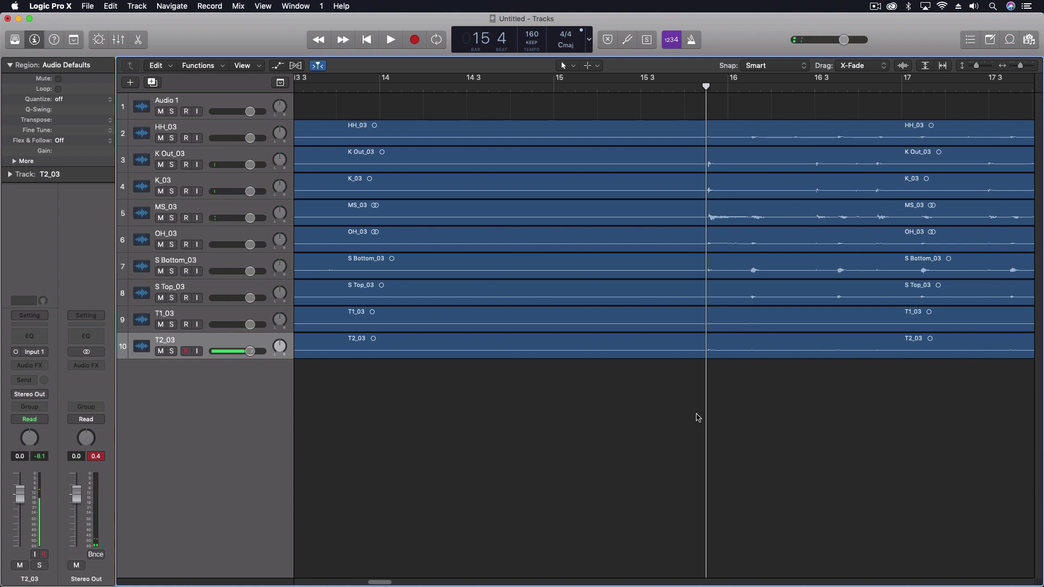
# - Split all nine drum regions at bar 16 and delete the parts before it
pyautogui.click(585, 66)
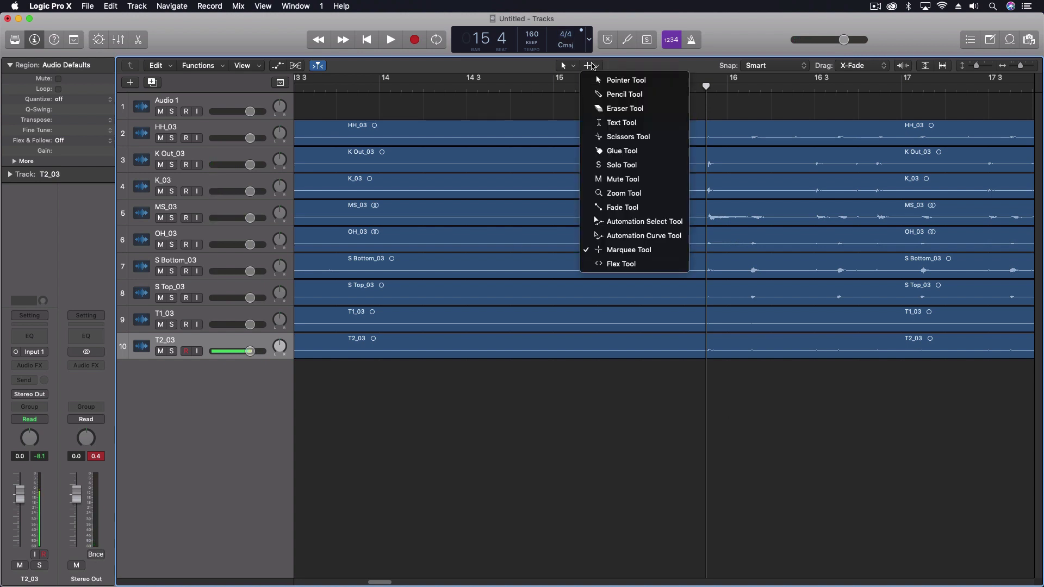
pyautogui.click(708, 366)
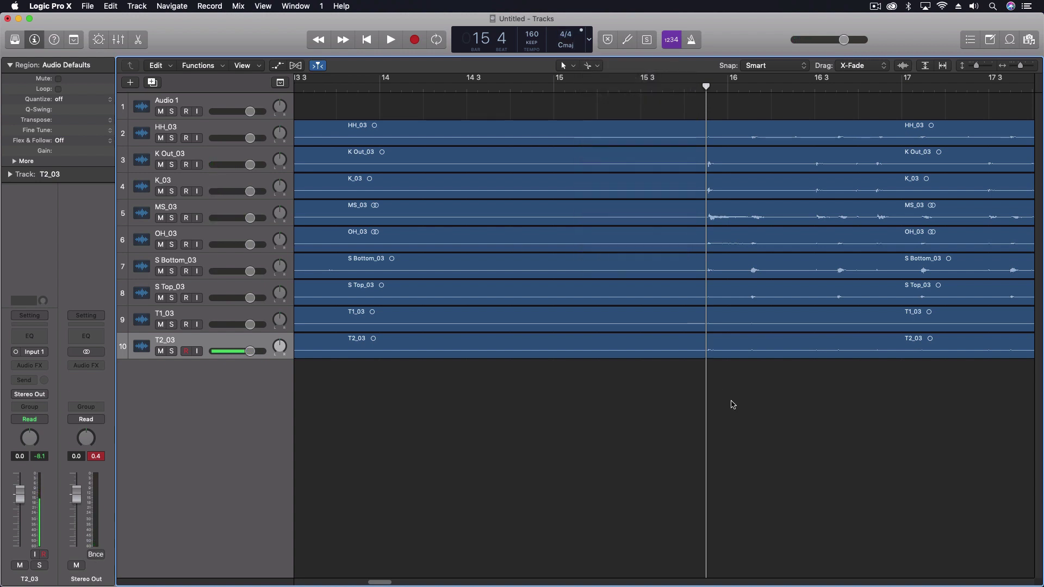
pyautogui.moveTo(729, 403); pyautogui.dragTo(708, 144)
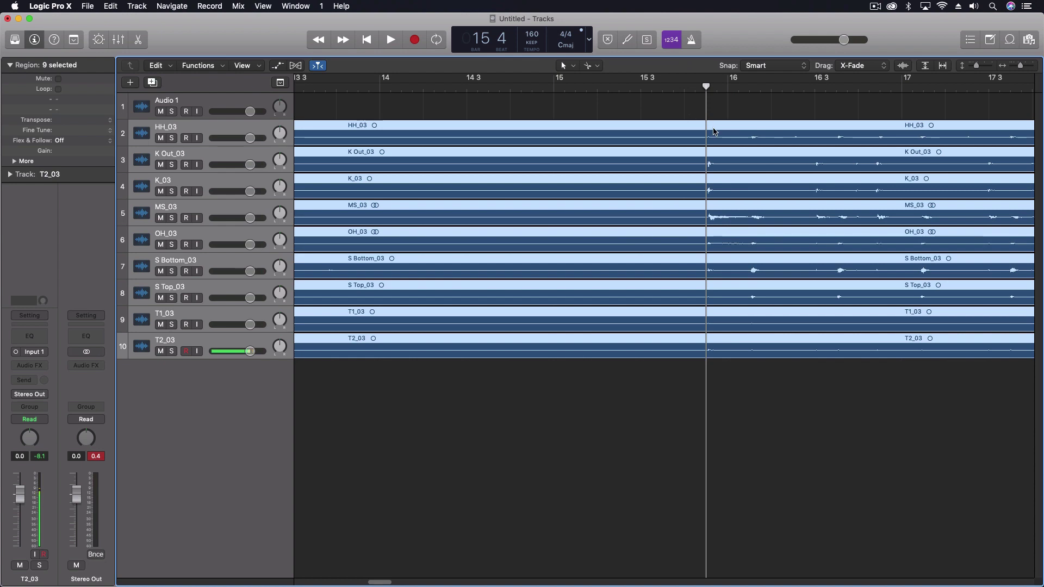
pyautogui.click(709, 157)
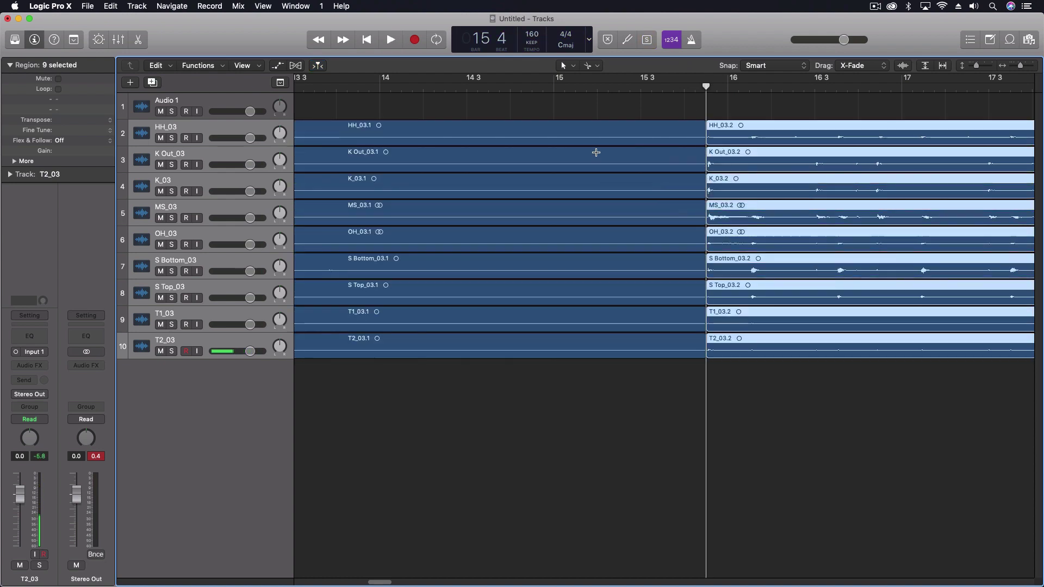
pyautogui.moveTo(589, 102); pyautogui.dragTo(608, 480)
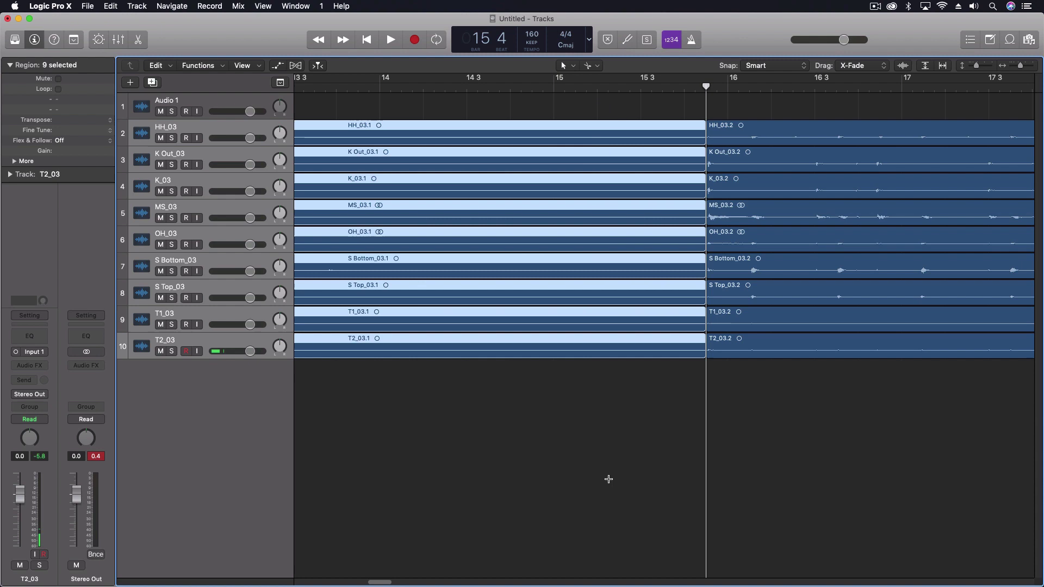
pyautogui.press('Delete')
pyautogui.scroll(-6, 608, 479)
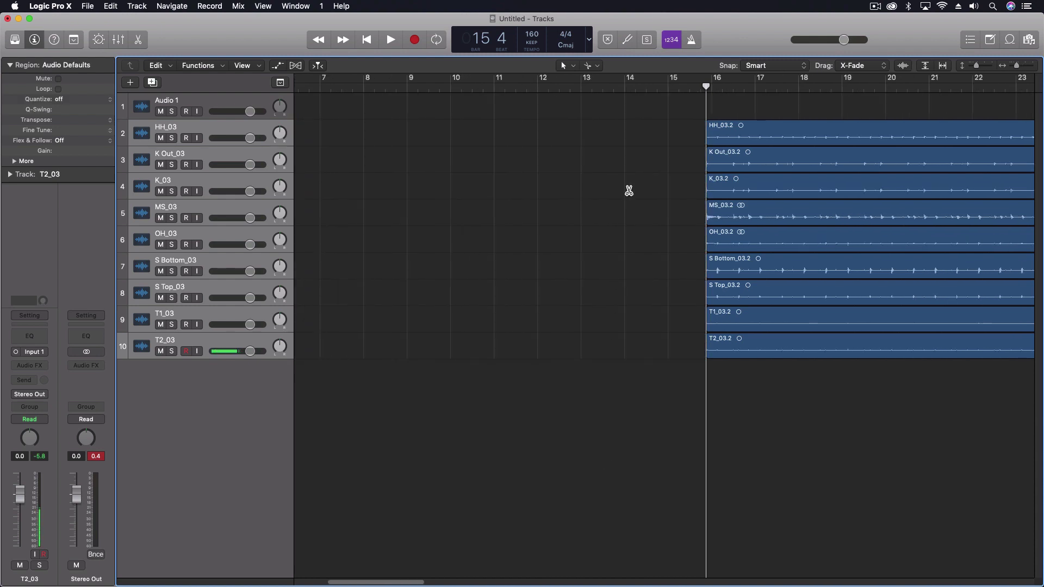
# - Move the nine trimmed regions to bar 1 and audition them with the click
pyautogui.moveTo(589, 107); pyautogui.dragTo(647, 405)
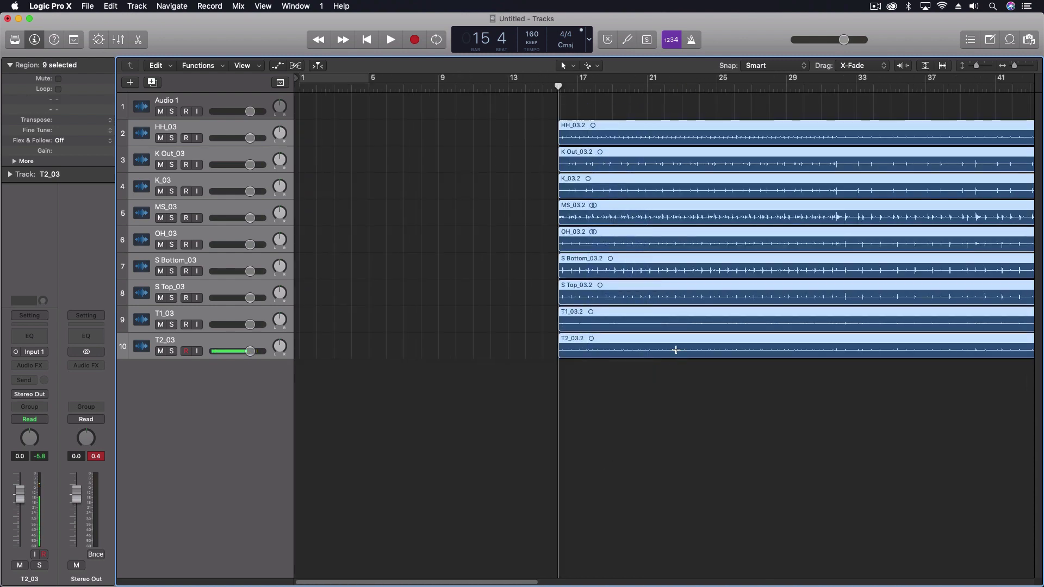
pyautogui.moveTo(683, 342); pyautogui.dragTo(425, 346)
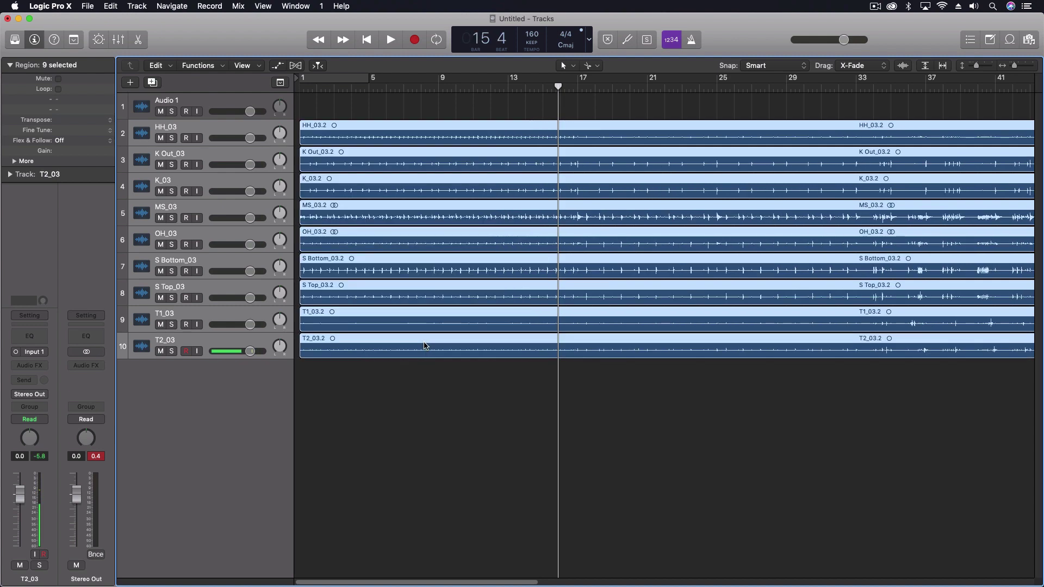
pyautogui.press('Return')
pyautogui.press('space')
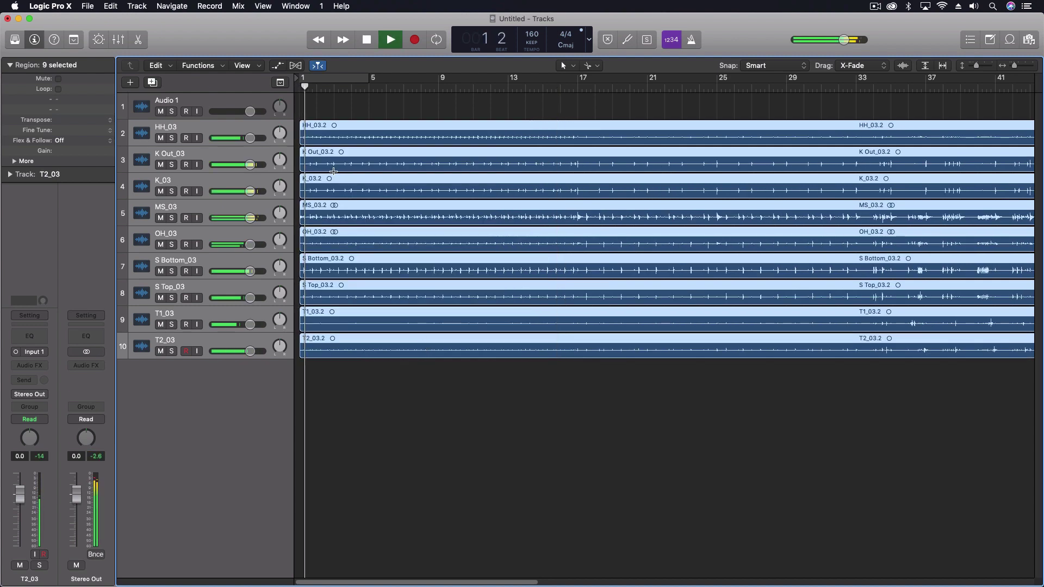
pyautogui.click(691, 42)
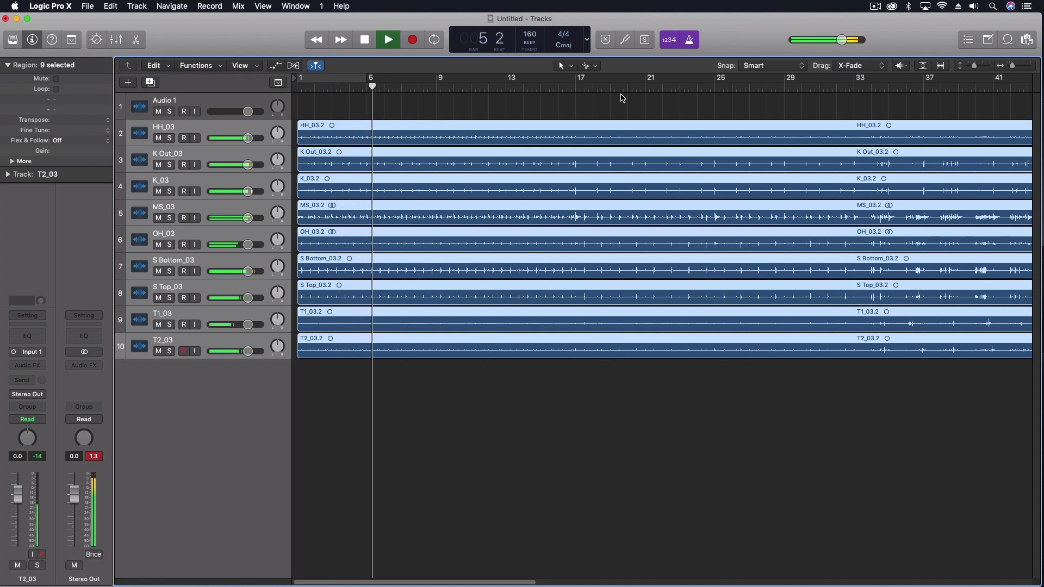
pyautogui.press('space')
pyautogui.press('Return')
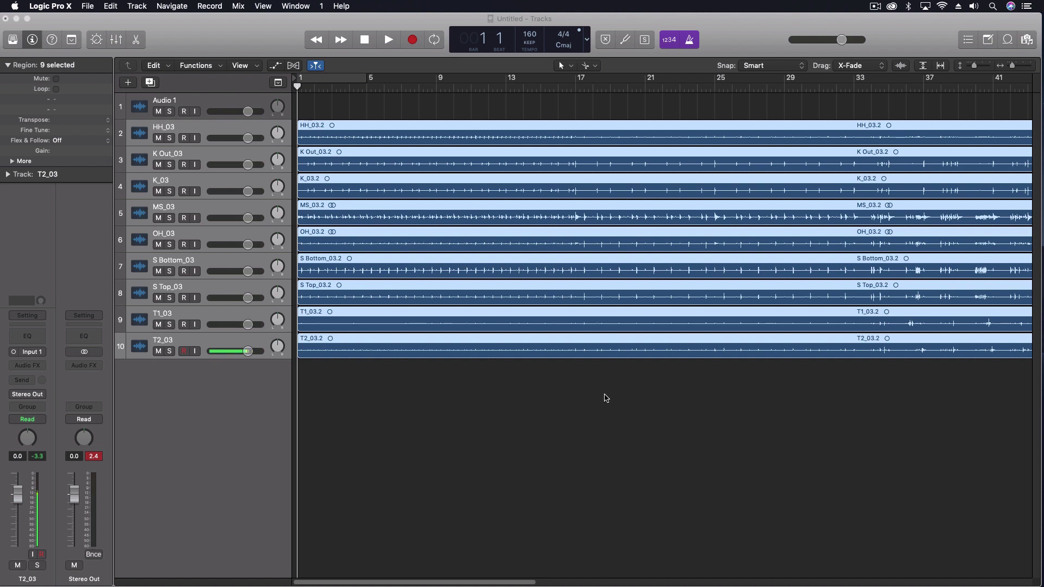
# - Select all nine drum regions and choose Create Smart Tempo Multitrack Set
pyautogui.moveTo(606, 398); pyautogui.dragTo(446, 128)
pyautogui.rightClick(471, 132)
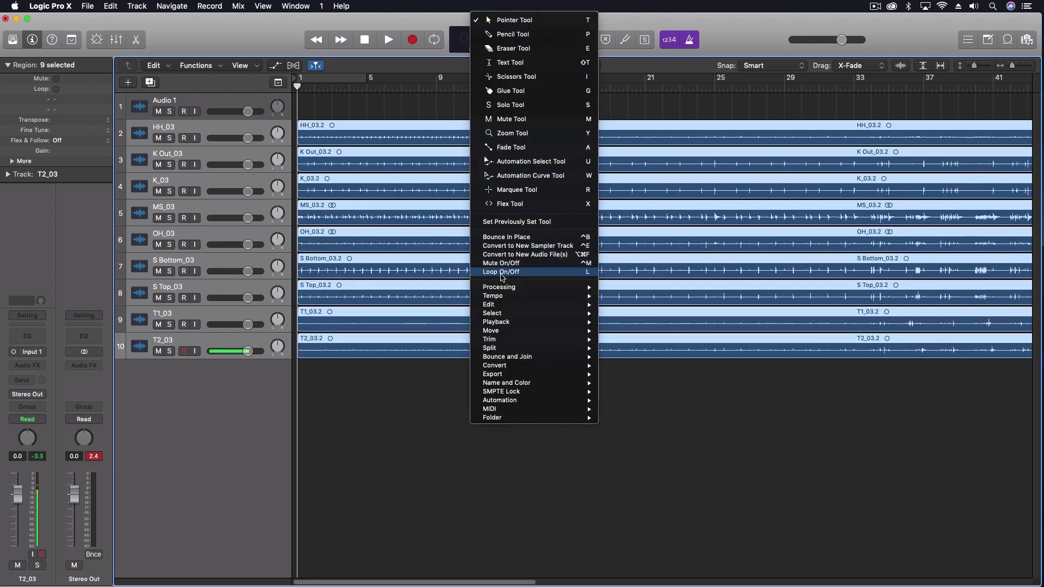
pyautogui.moveTo(502, 298)
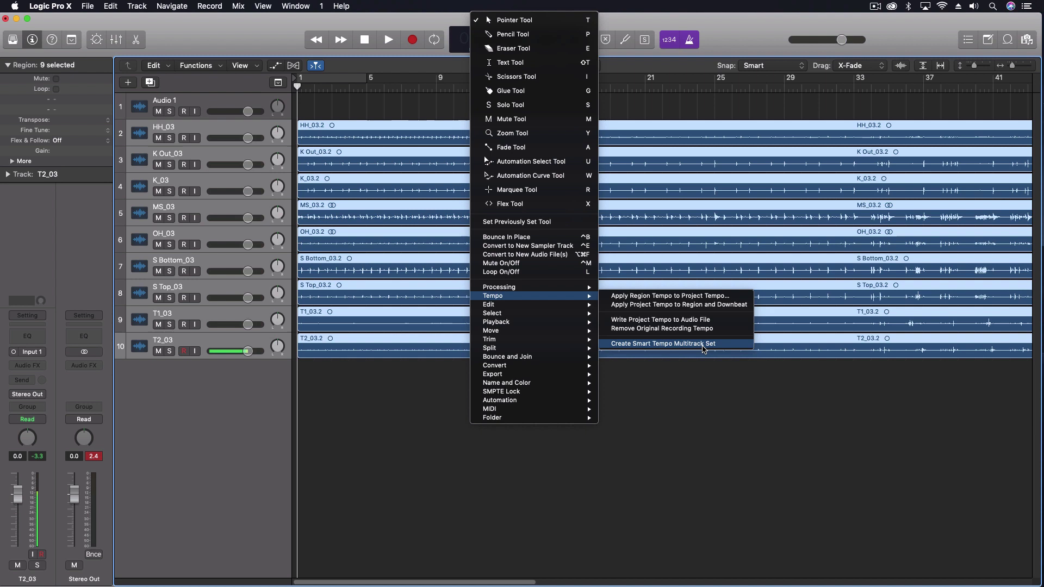
pyautogui.click(443, 57)
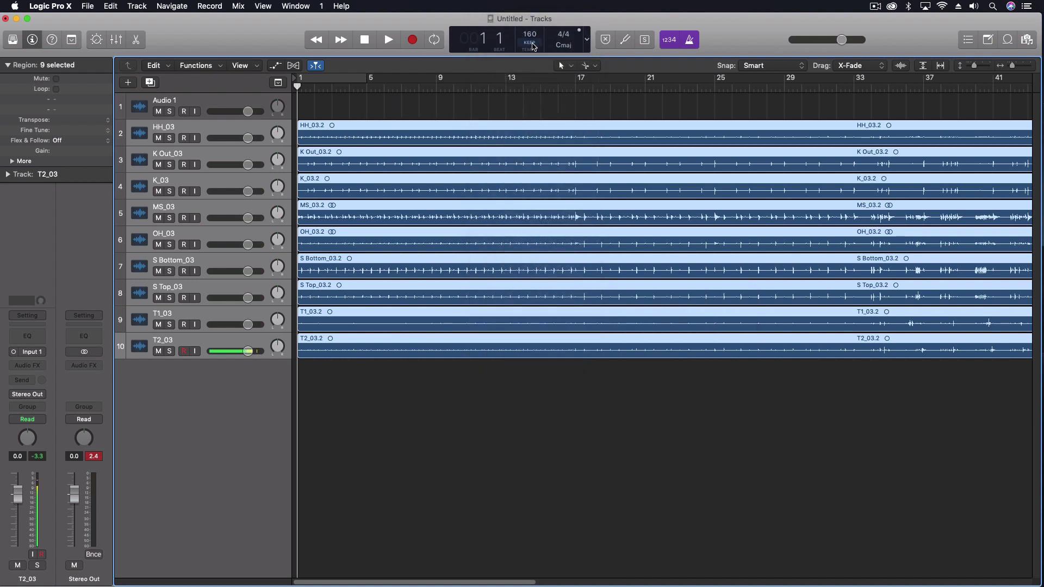
# - In Smart Tempo Project Settings, enable creating a matching Edit group for multitrack sets
pyautogui.click(538, 46)
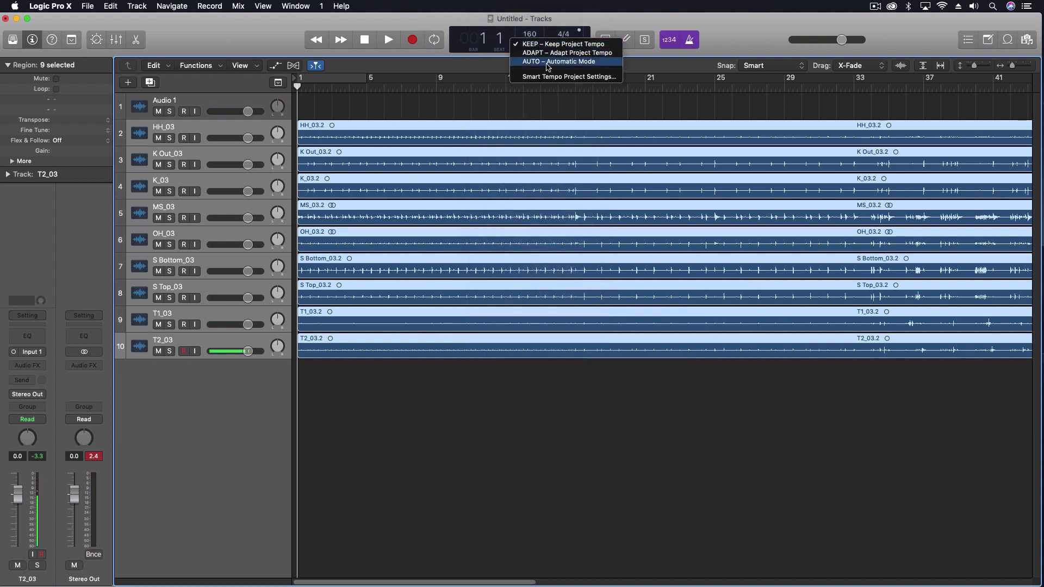
pyautogui.click(585, 78)
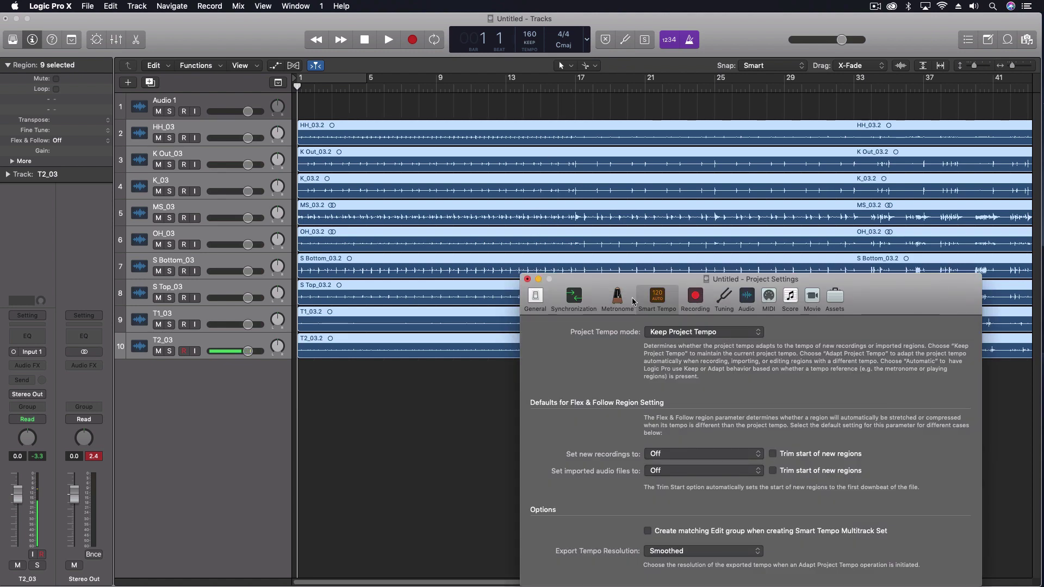
pyautogui.moveTo(625, 289); pyautogui.dragTo(508, 111)
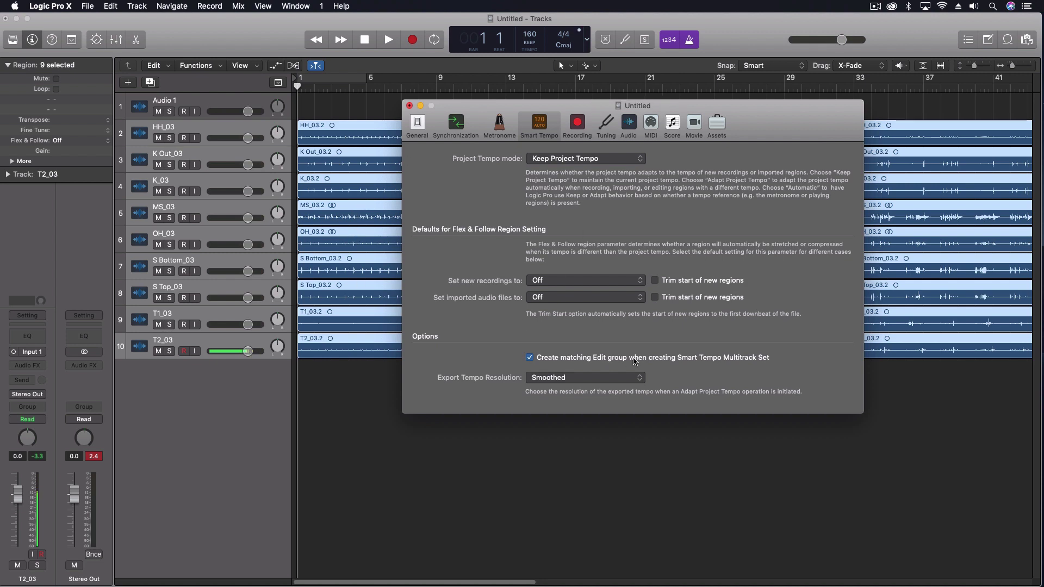
pyautogui.click(410, 107)
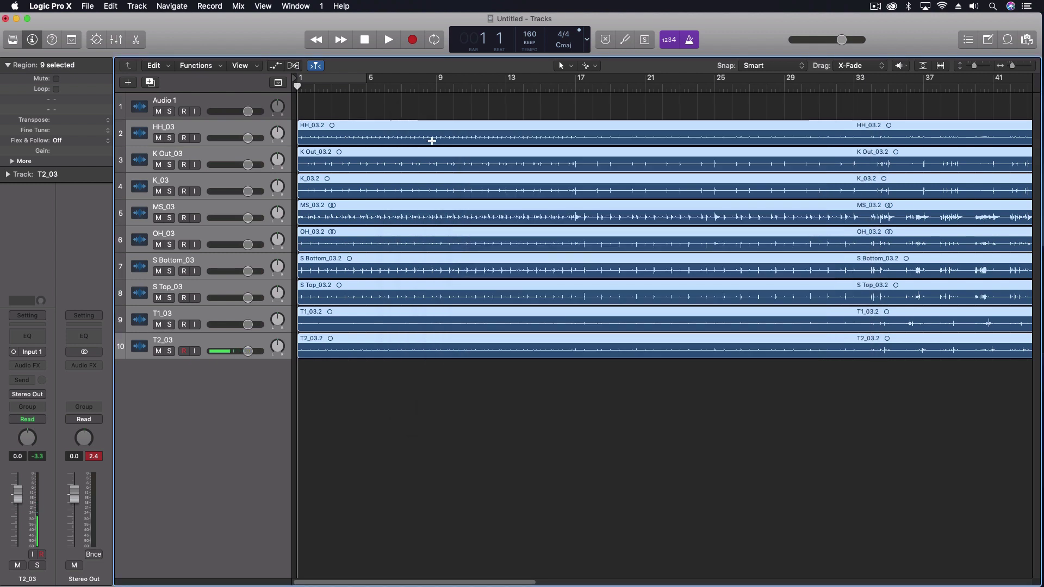
# - Create a Smart Tempo multitrack set from the nine drum regions, all contributing, and update it
pyautogui.rightClick(431, 140)
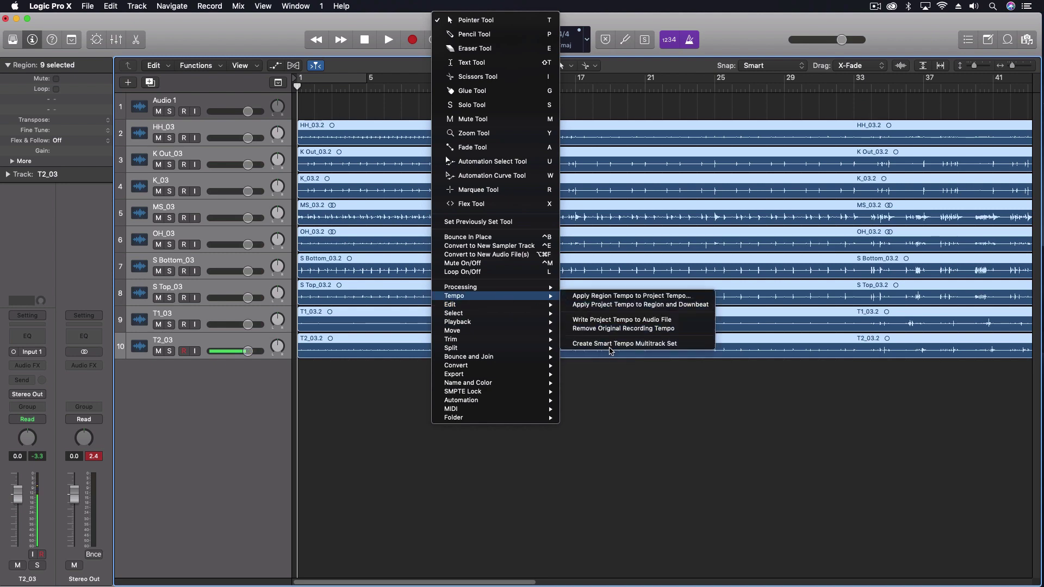
pyautogui.click(650, 348)
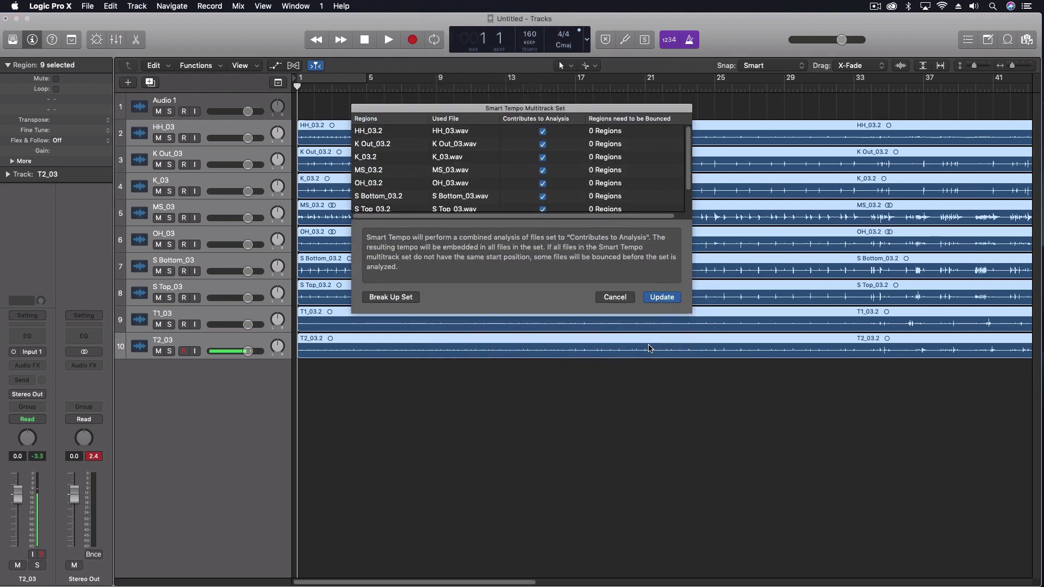
pyautogui.scroll(-3, 542, 159)
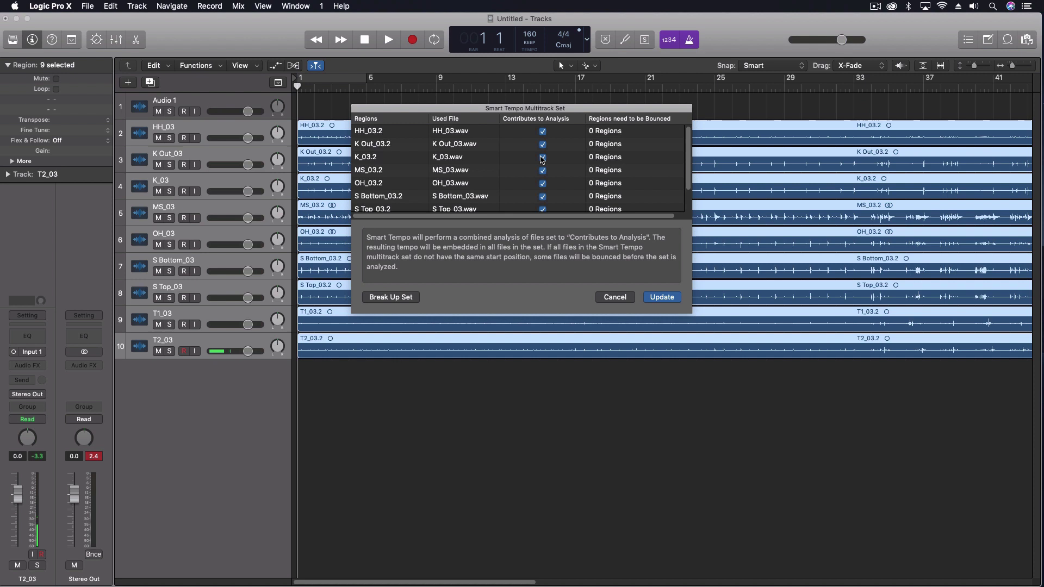
pyautogui.scroll(3, 542, 160)
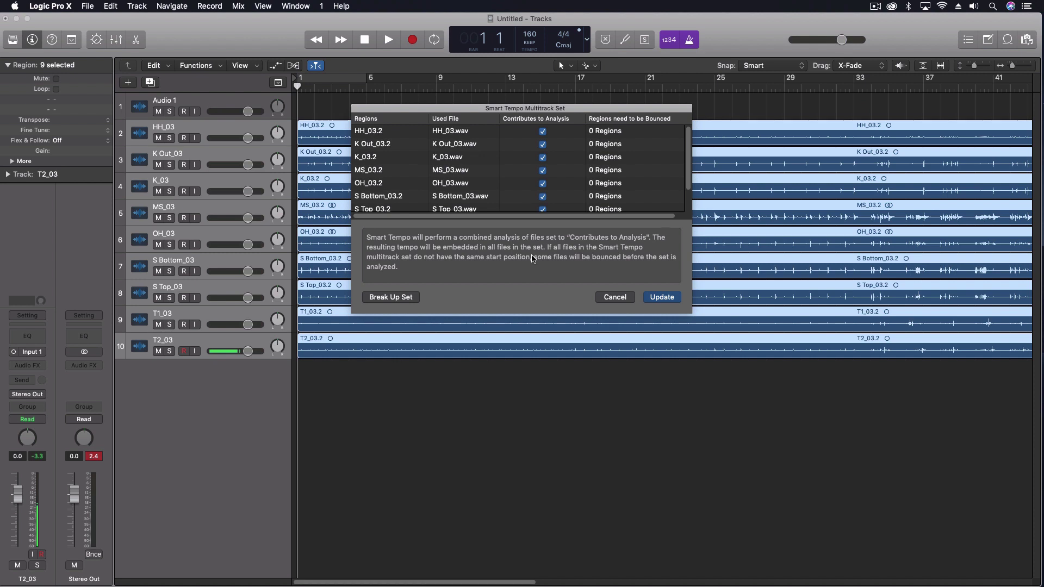
pyautogui.press('Return')
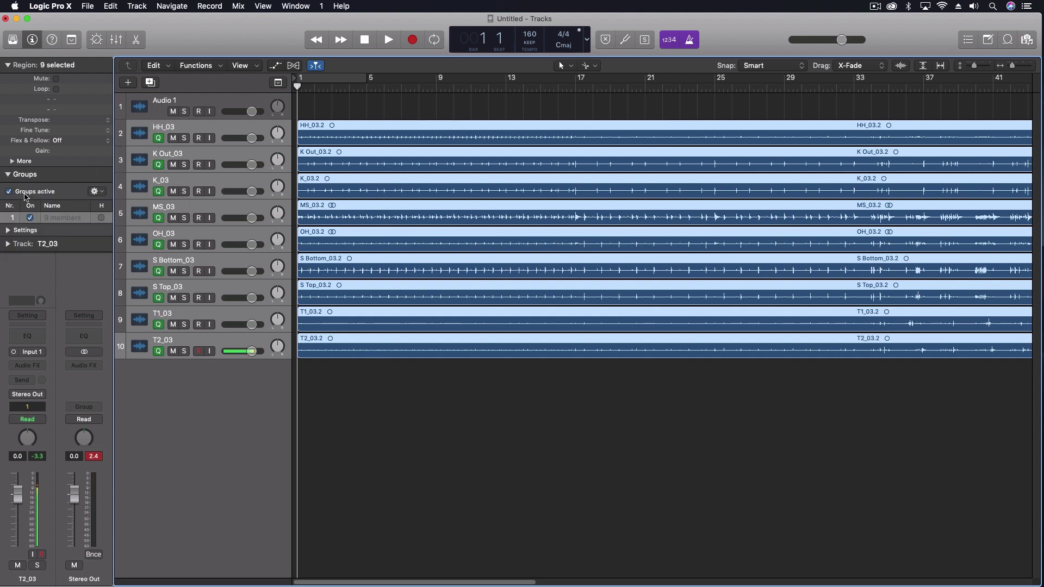
pyautogui.press('x')
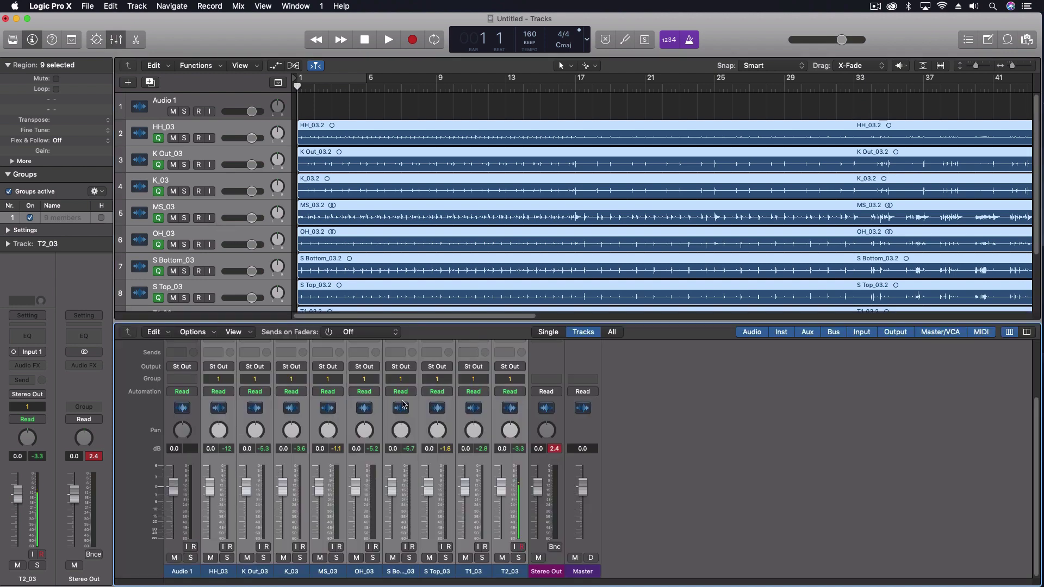
pyautogui.click(211, 380)
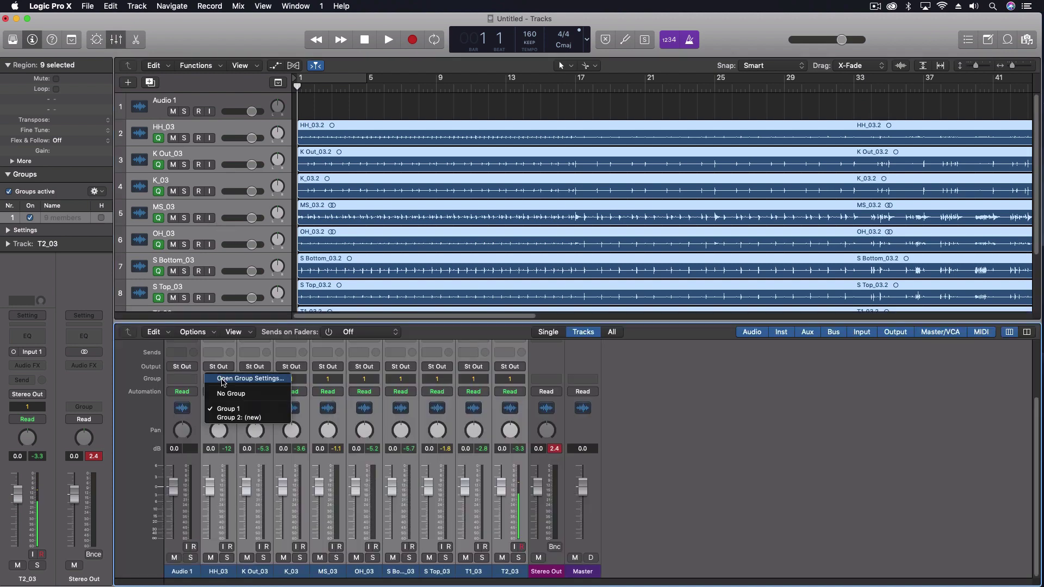
pyautogui.click(251, 379)
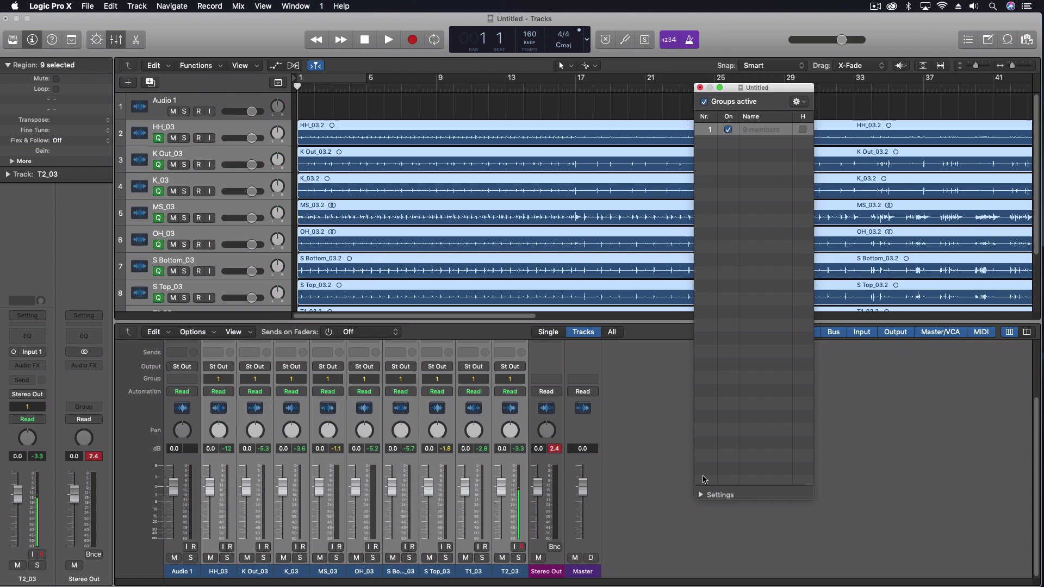
pyautogui.click(700, 495)
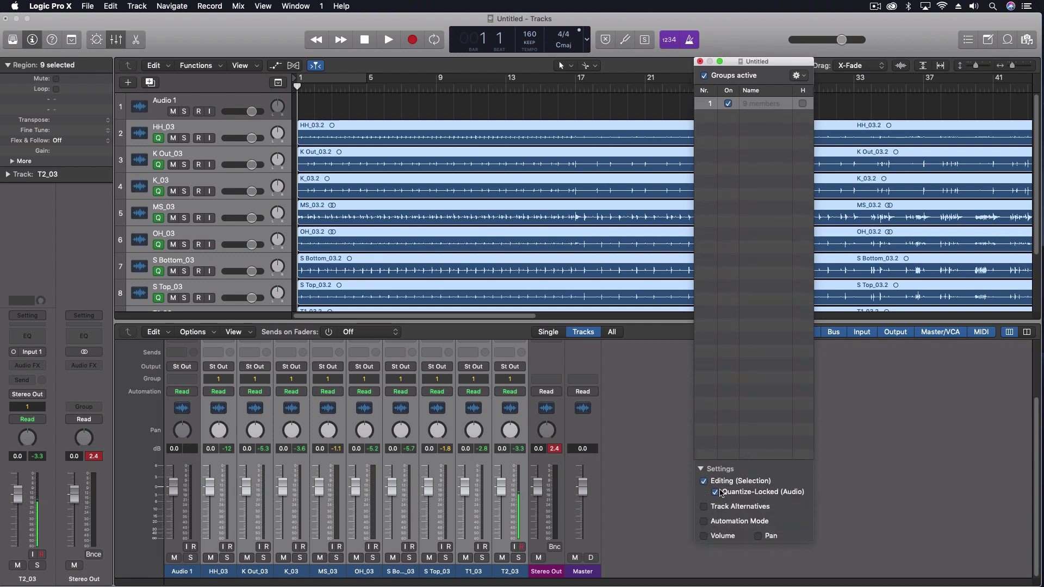
pyautogui.click(700, 61)
# - Write the 160 BPM project tempo into the nine drum audio files, confirming the replacement
pyautogui.press('x')
pyautogui.rightClick(458, 228)
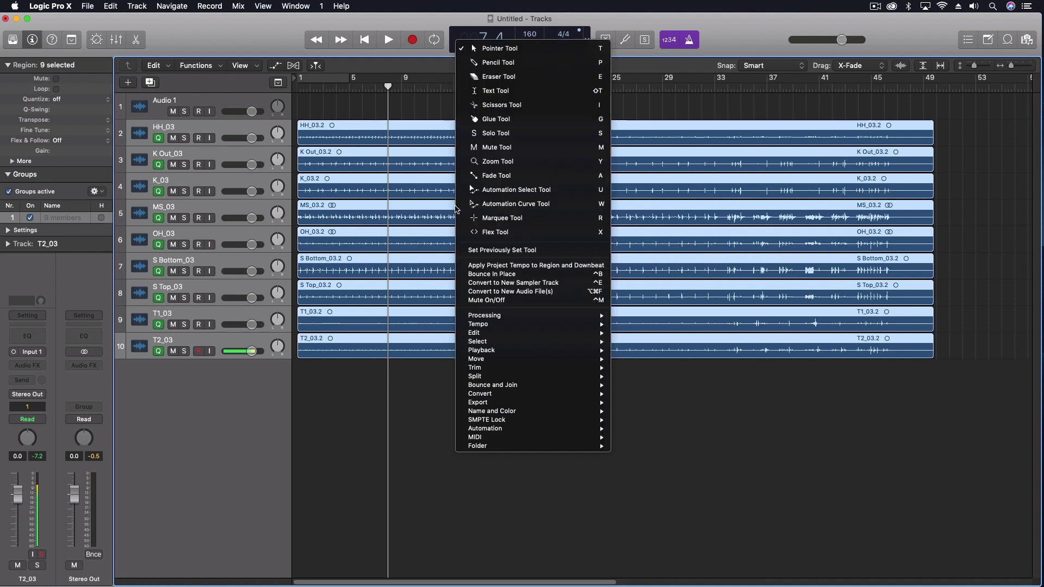
pyautogui.moveTo(503, 356)
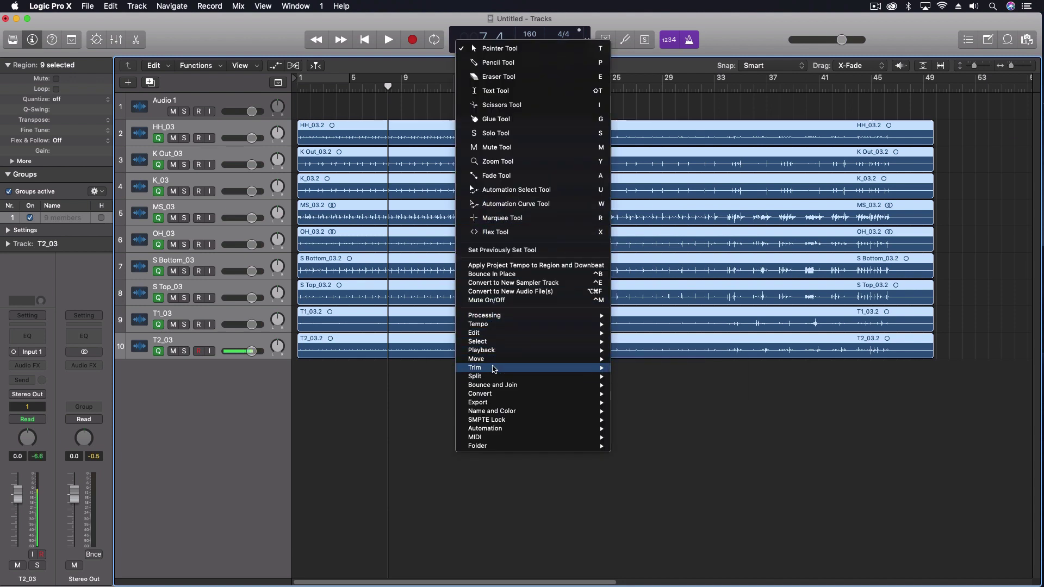
pyautogui.moveTo(494, 324)
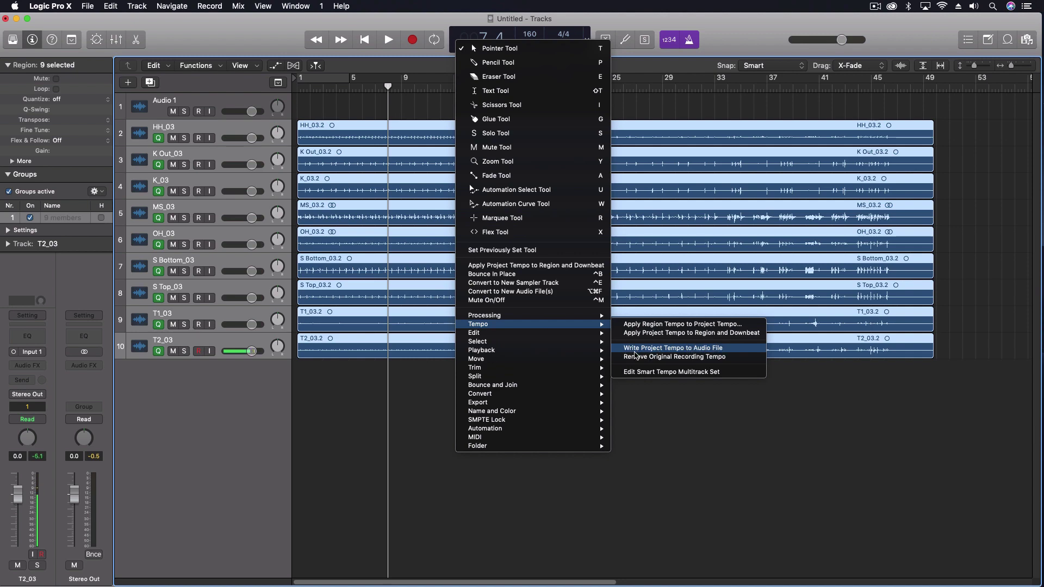
pyautogui.click(672, 350)
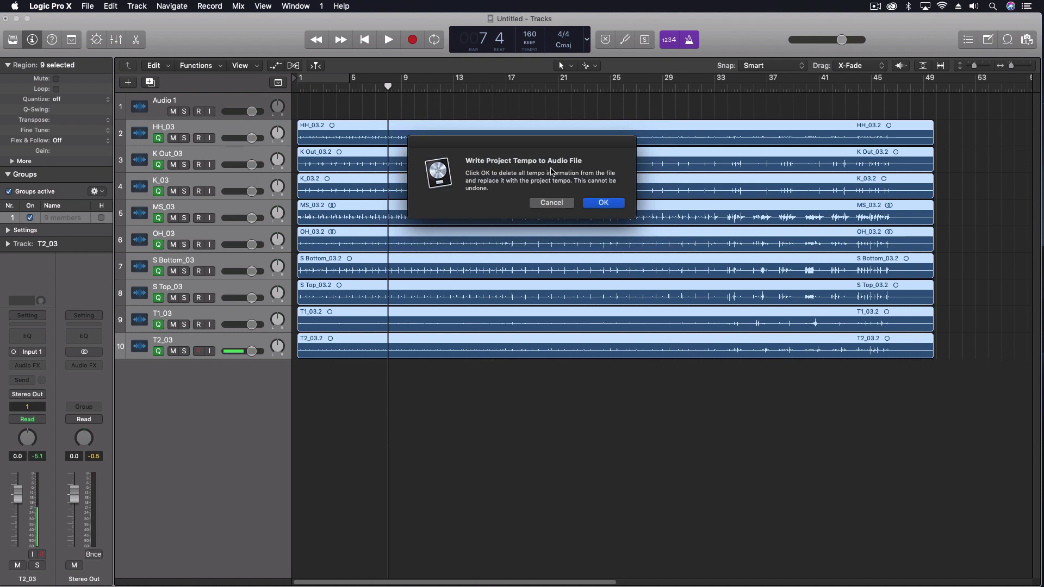
pyautogui.click(603, 203)
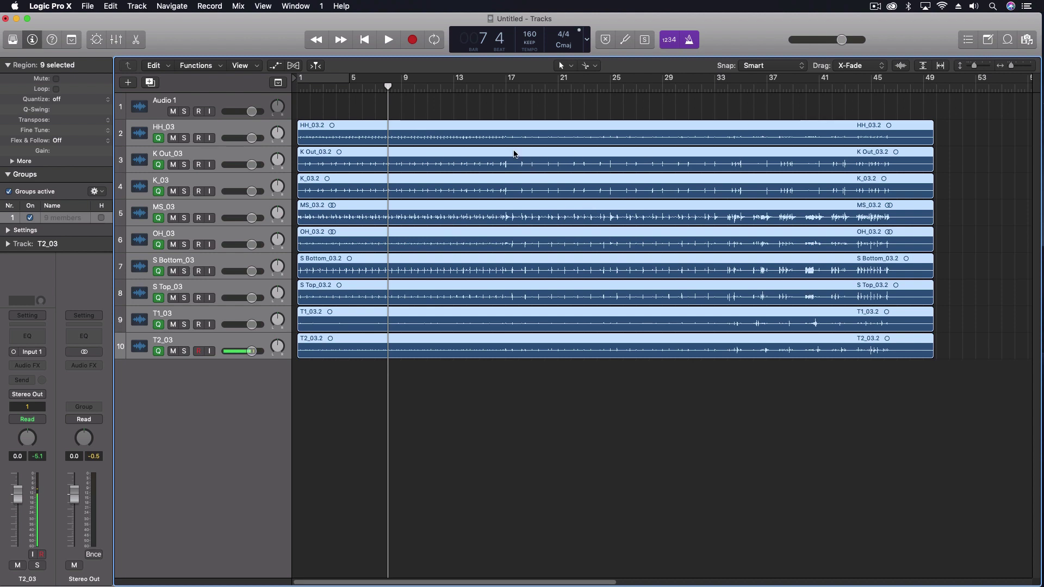
pyautogui.doubleClick(396, 87)
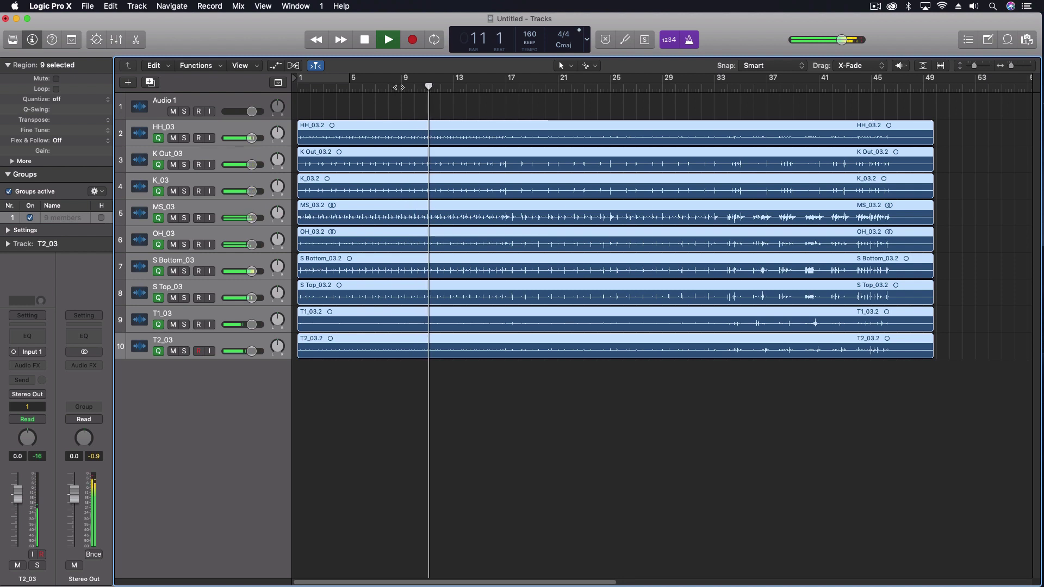
pyautogui.press('space')
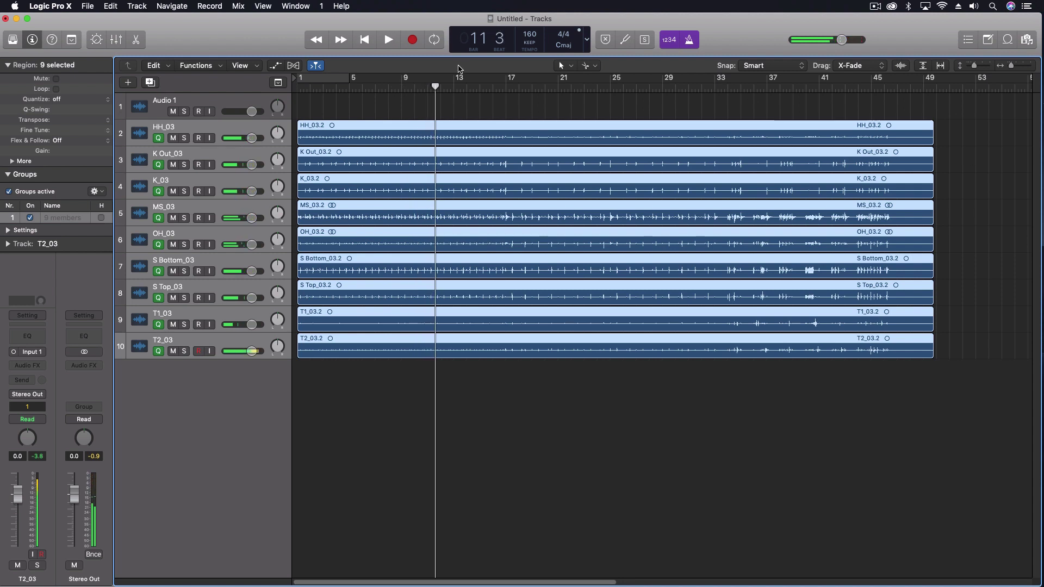
pyautogui.moveTo(528, 33); pyautogui.dragTo(528, 24)
pyautogui.moveTo(525, 82); pyautogui.dragTo(527, 119)
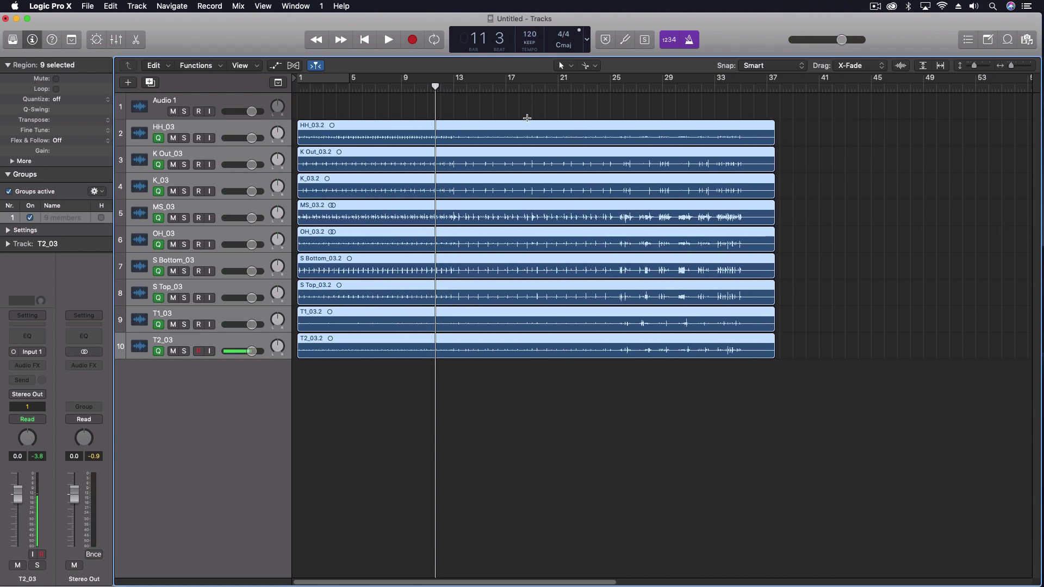
pyautogui.press('space')
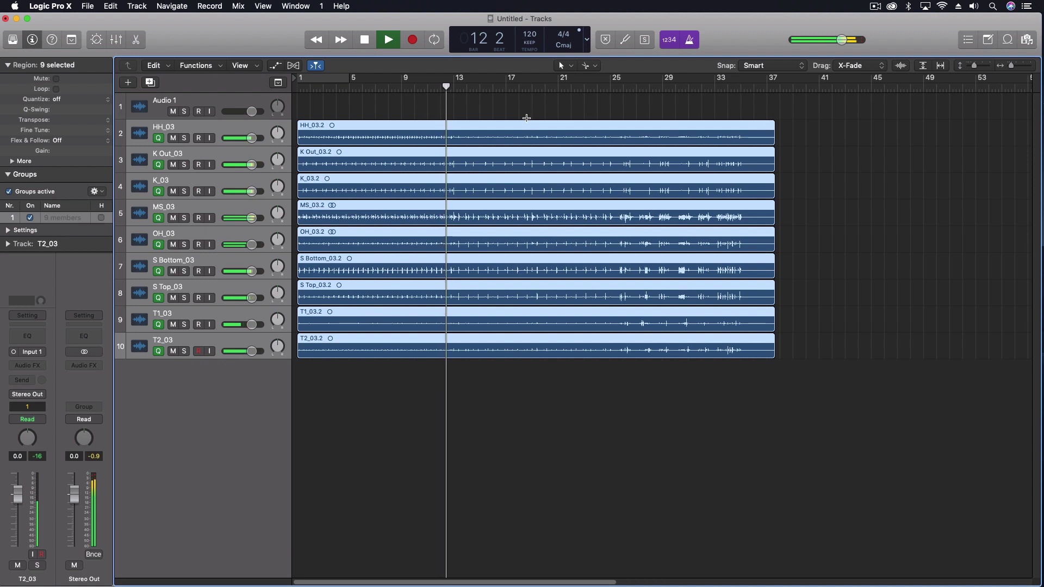
pyautogui.press('space')
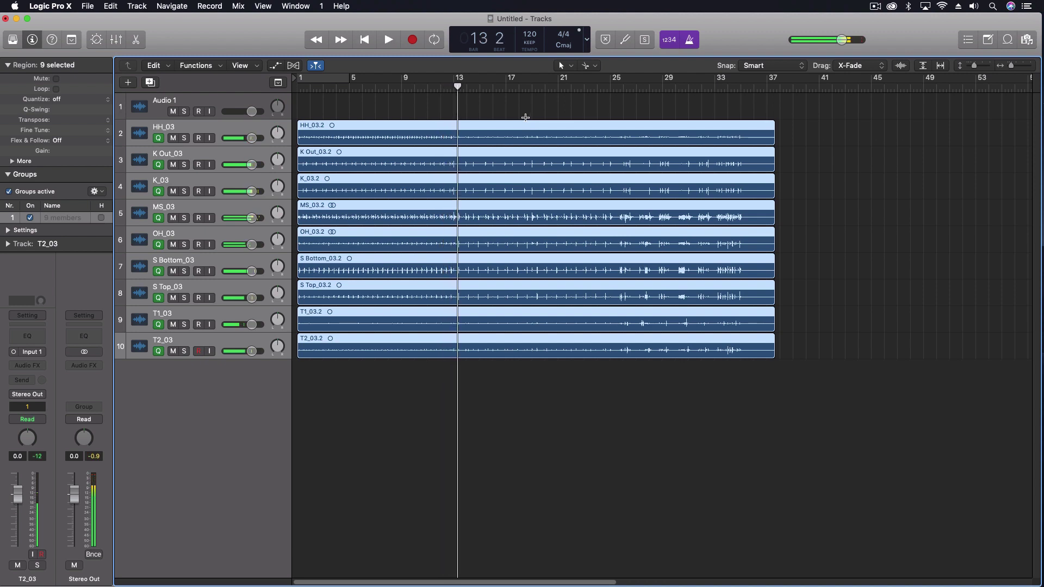
pyautogui.press('super+z')
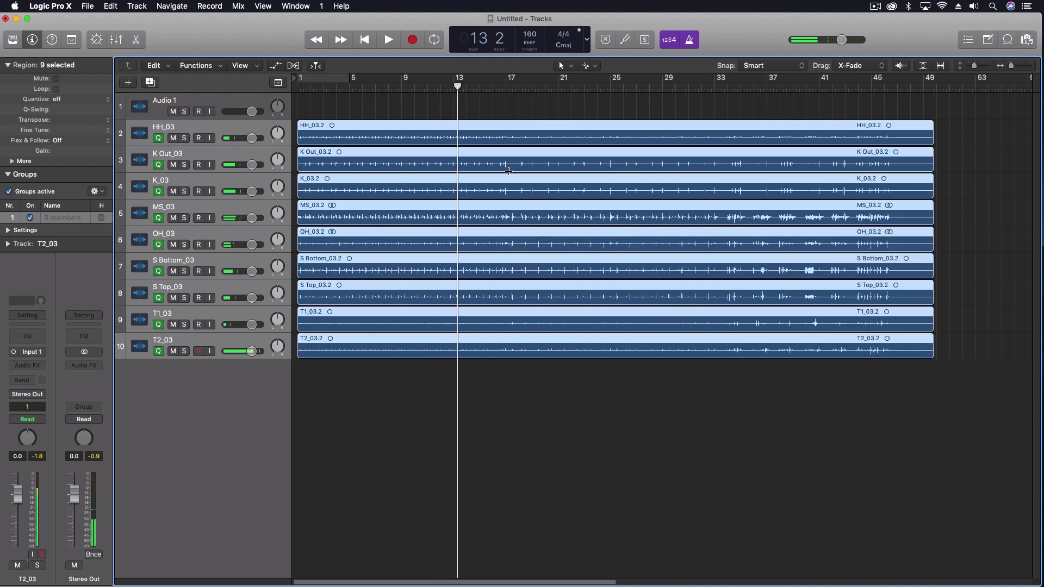
# - Make the selected drum regions follow the project tempo
pyautogui.rightClick(471, 183)
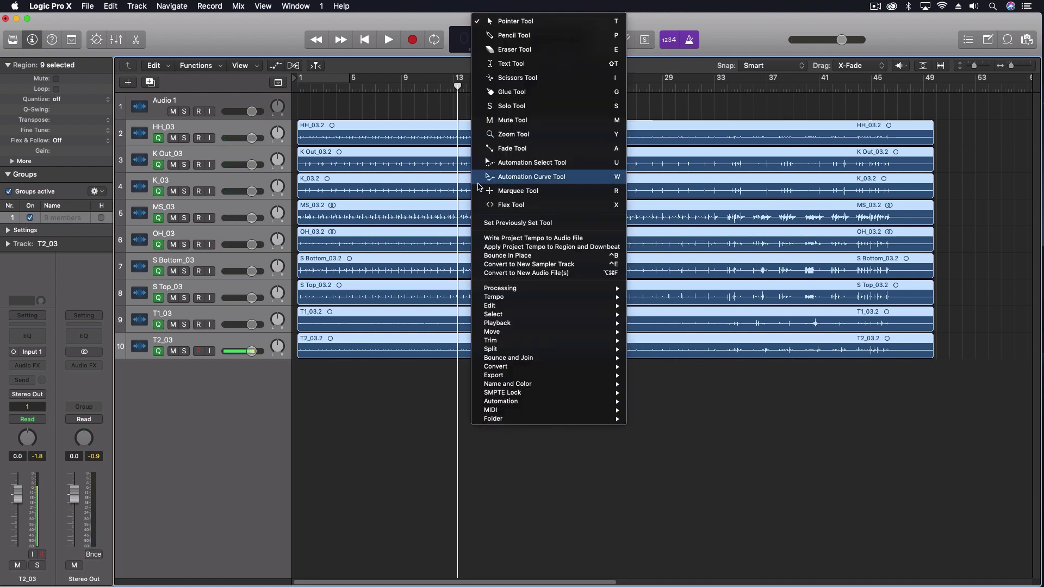
pyautogui.moveTo(501, 298)
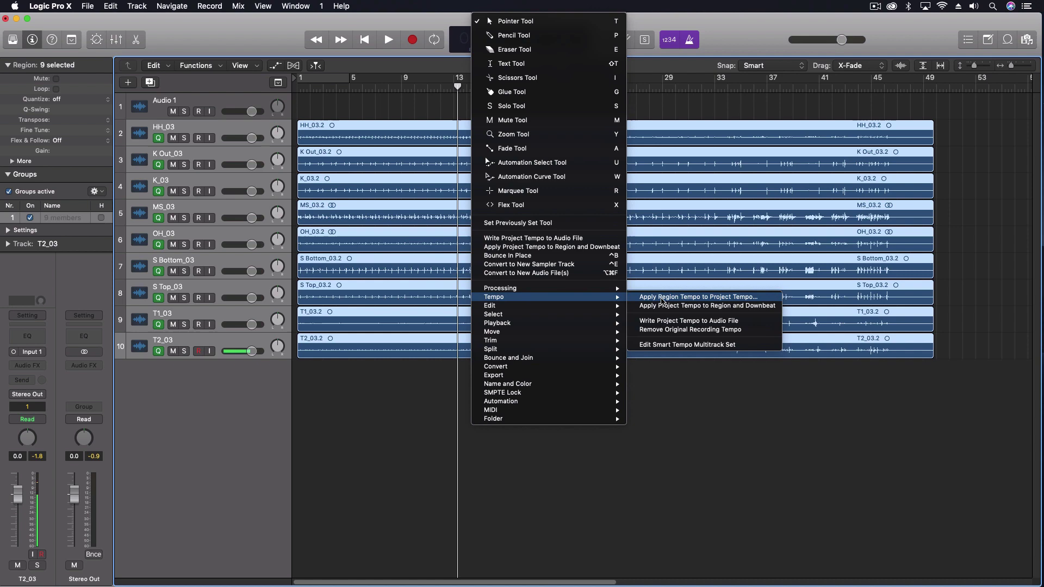
pyautogui.click(733, 308)
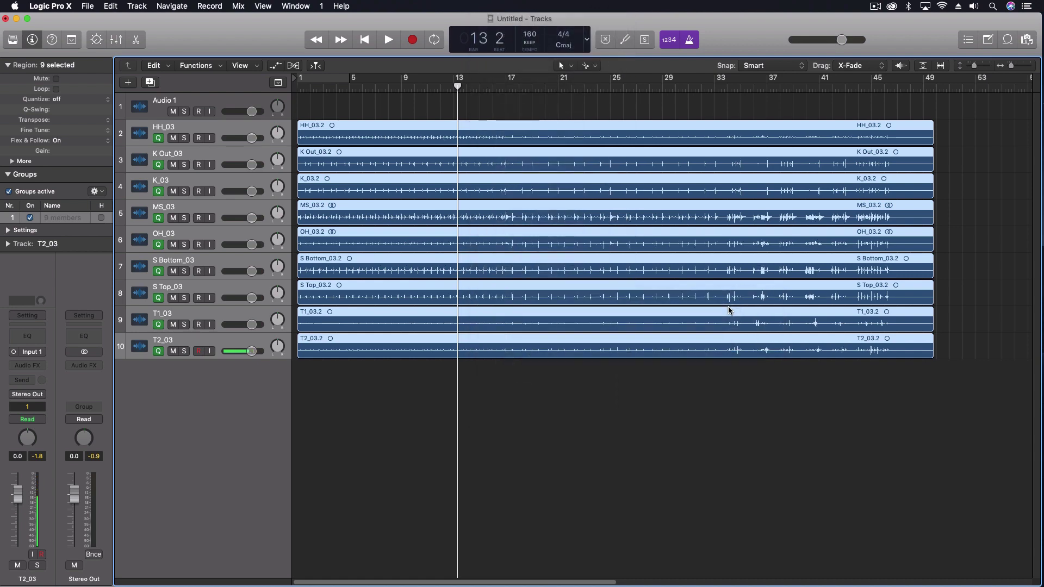
# - Audition the drums, undo back to 160 BPM, and open the Apple Loops browser
pyautogui.press('space')
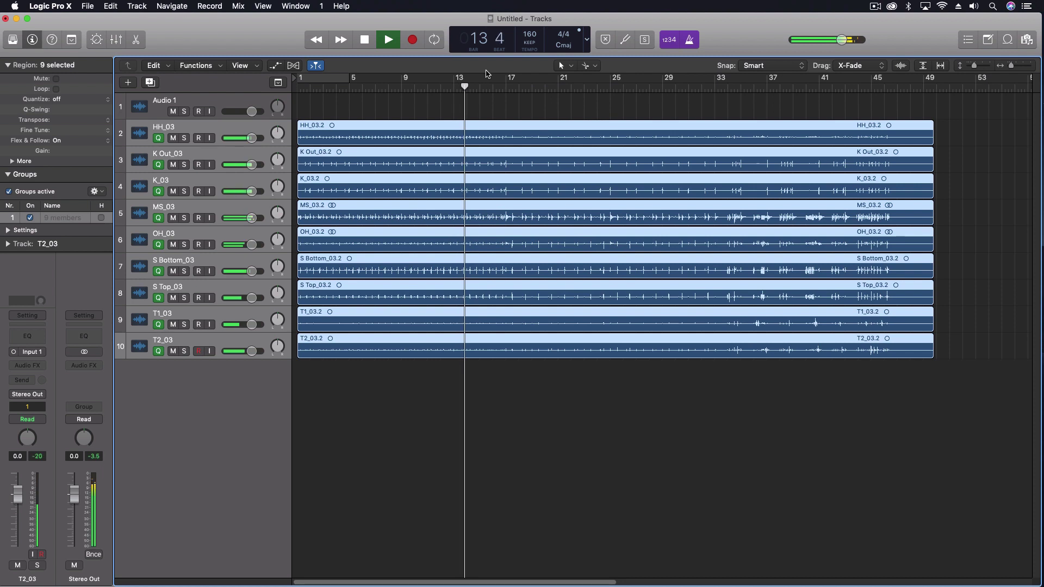
pyautogui.press('space')
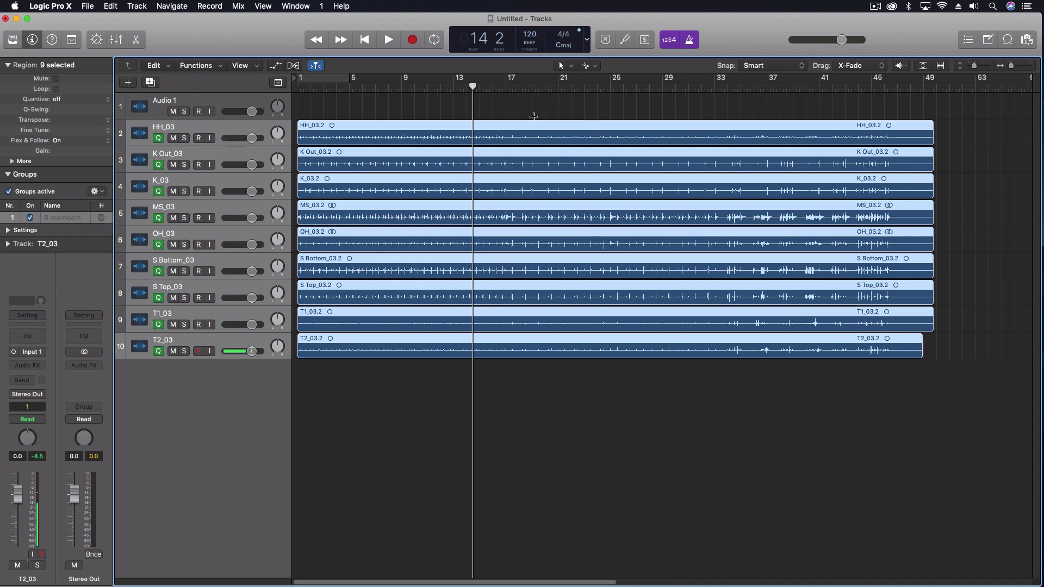
pyautogui.press('space')
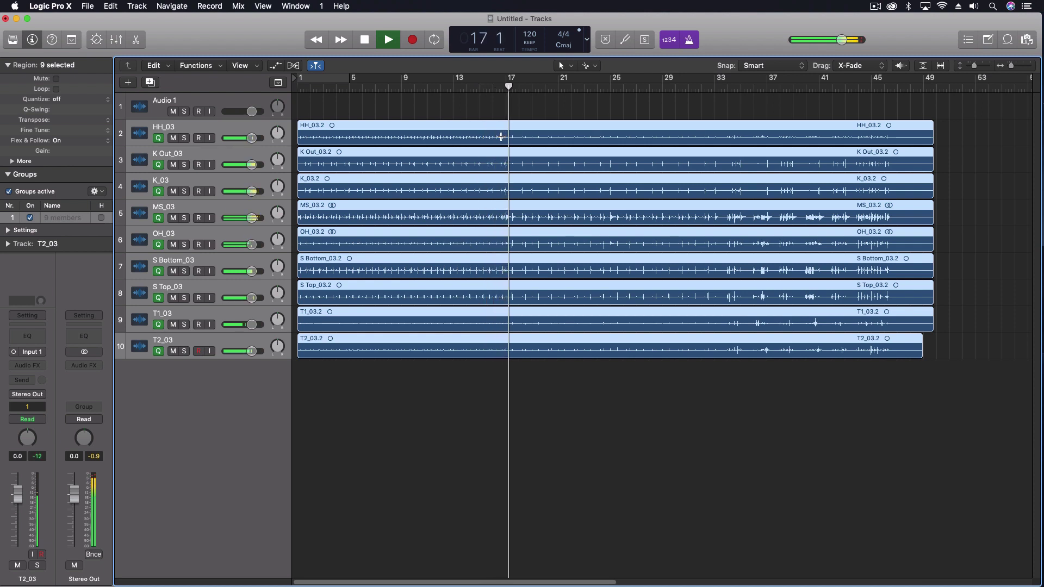
pyautogui.press('space')
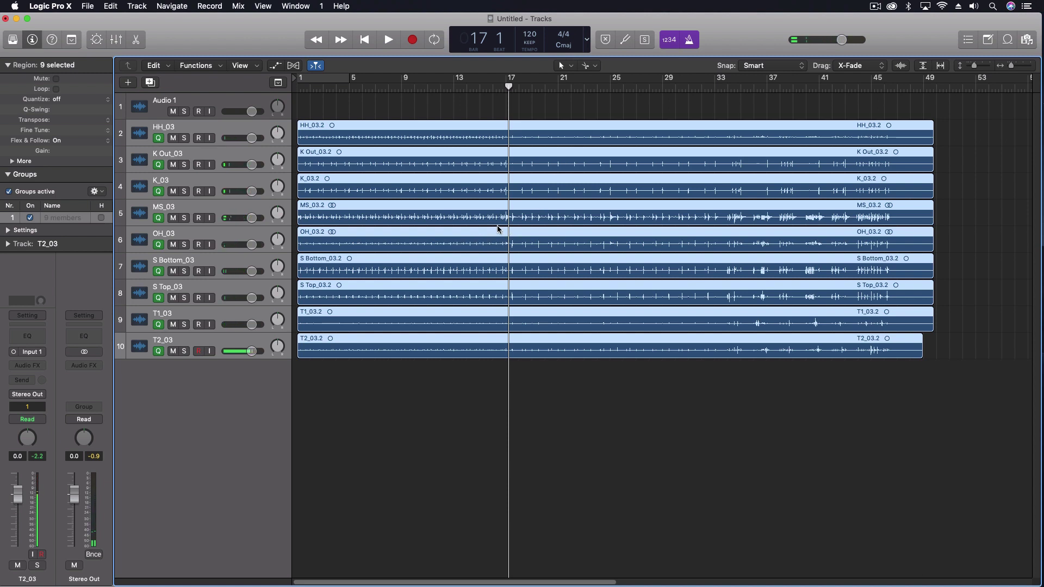
pyautogui.press('super+z')
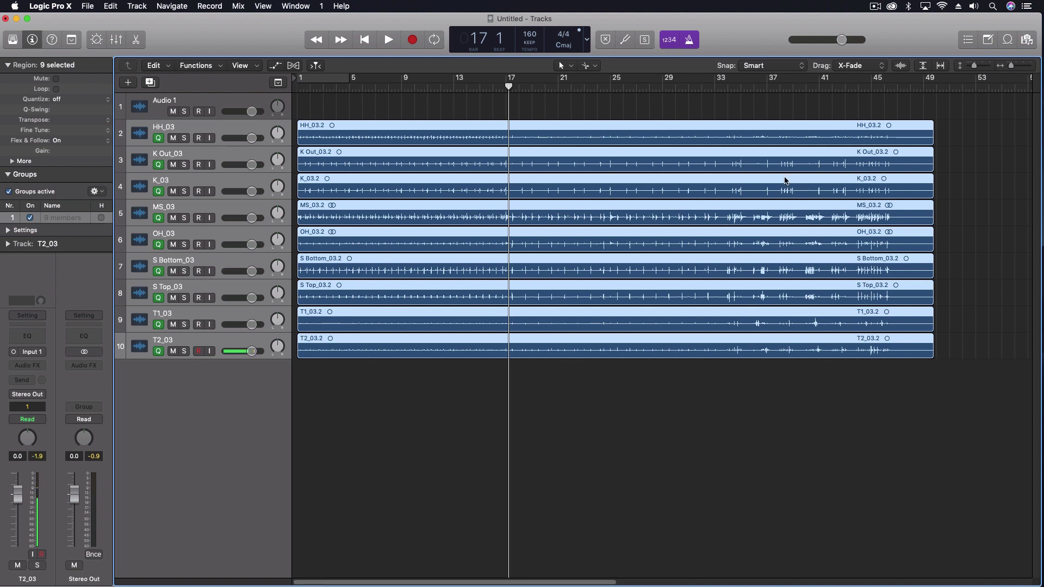
pyautogui.press('o')
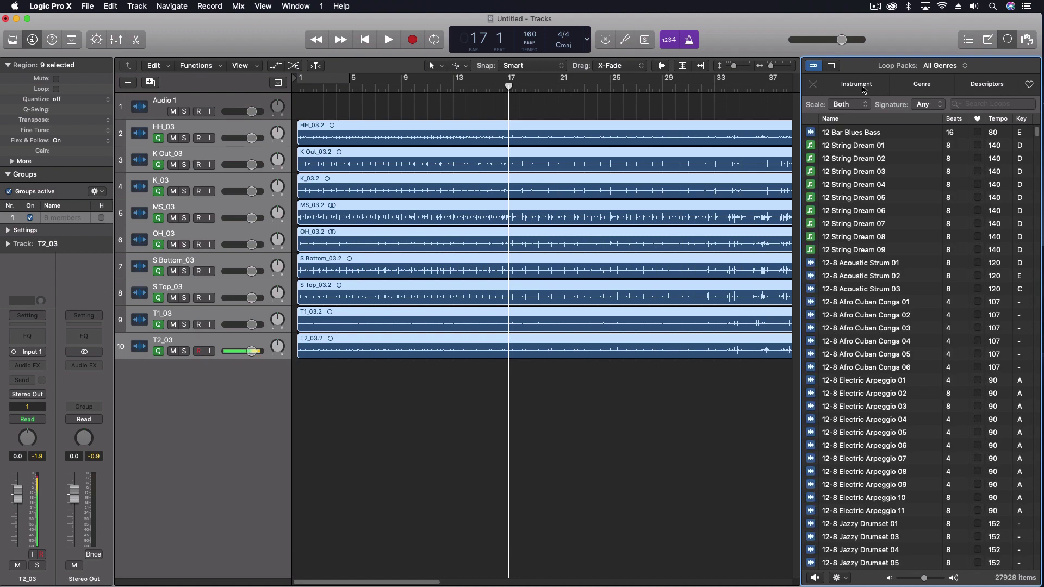
# - Filter loops to Elec Bass and place Bread and Butter Bass 45 on a new track at bar 1
pyautogui.click(865, 90)
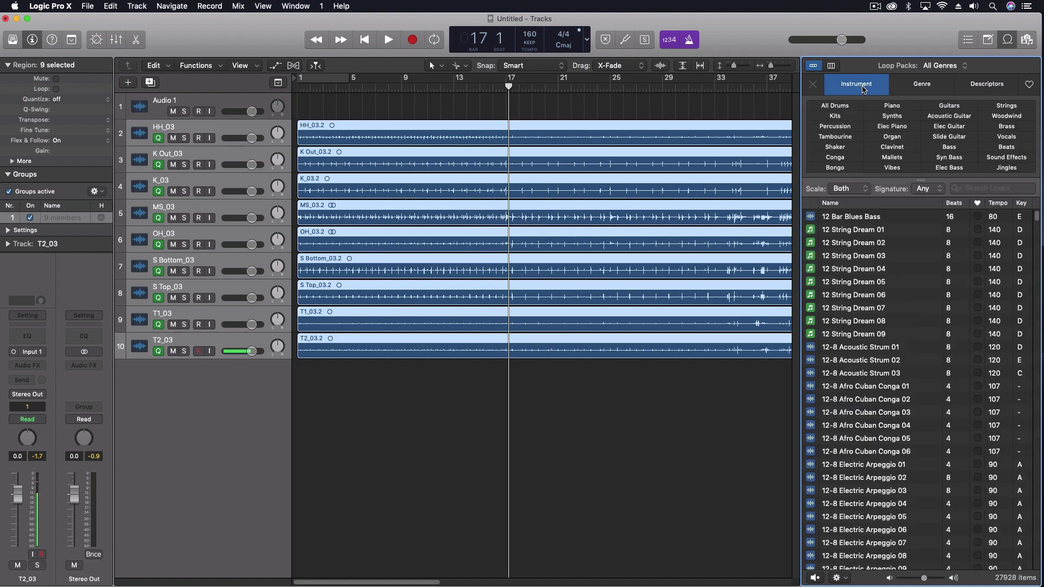
pyautogui.click(947, 169)
pyautogui.scroll(-15, 885, 315)
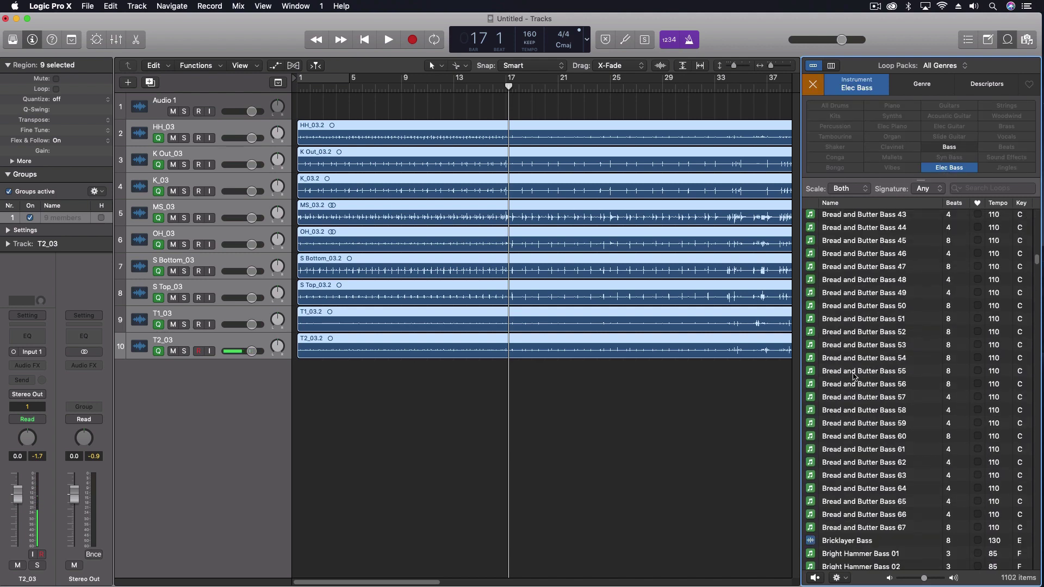
pyautogui.click(842, 241)
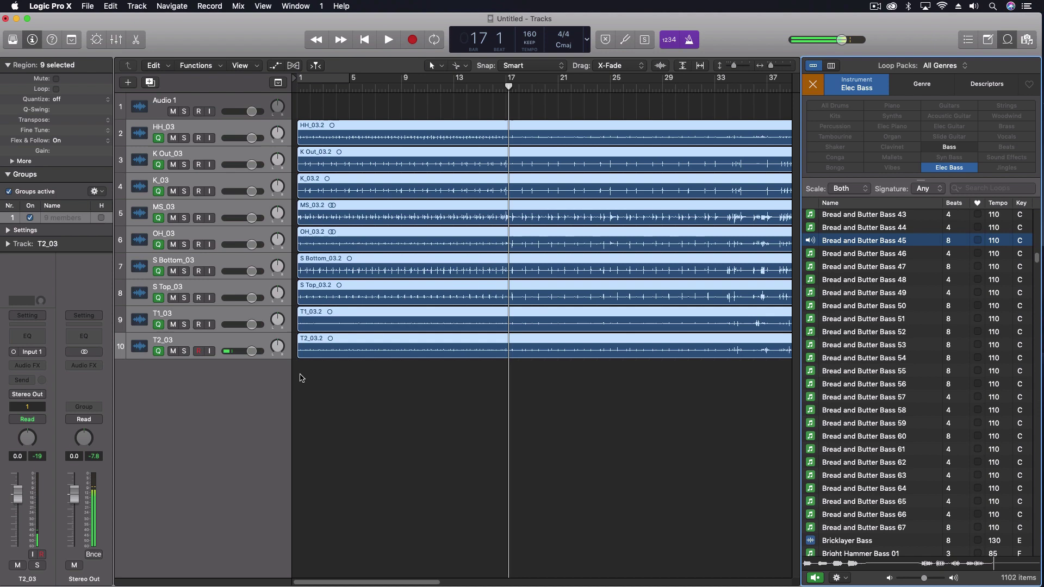
pyautogui.moveTo(300, 378); pyautogui.dragTo(292, 379)
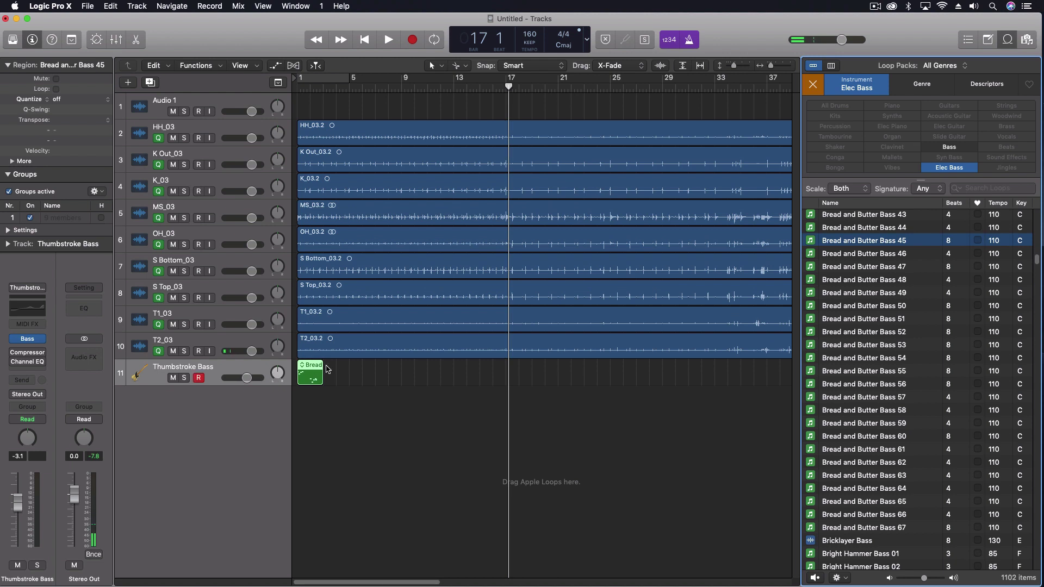
# - Loop the bass region through the song and show the Groove Track control in the track headers
pyautogui.press('l')
pyautogui.press('Return')
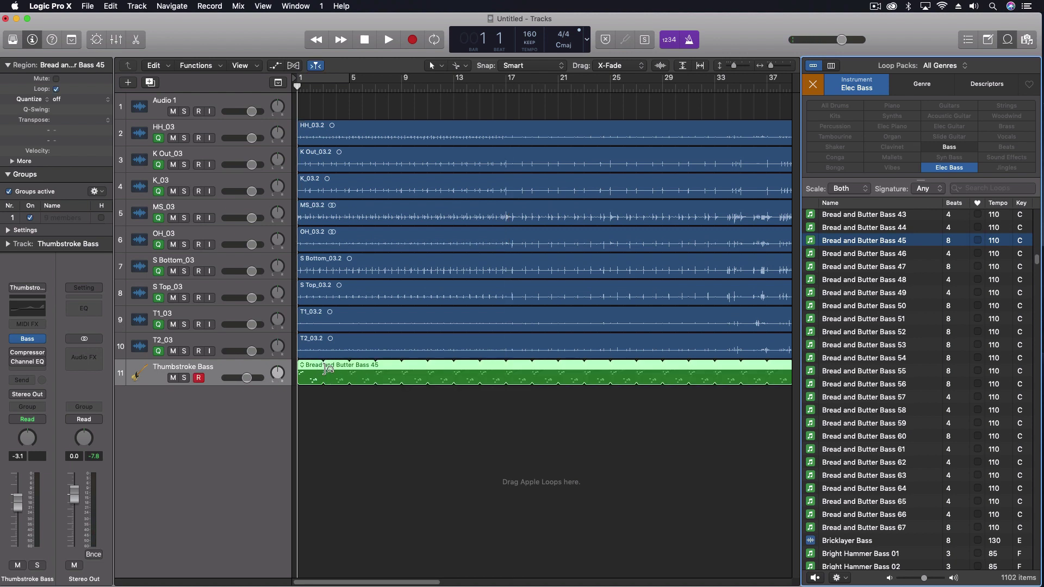
pyautogui.click(121, 373)
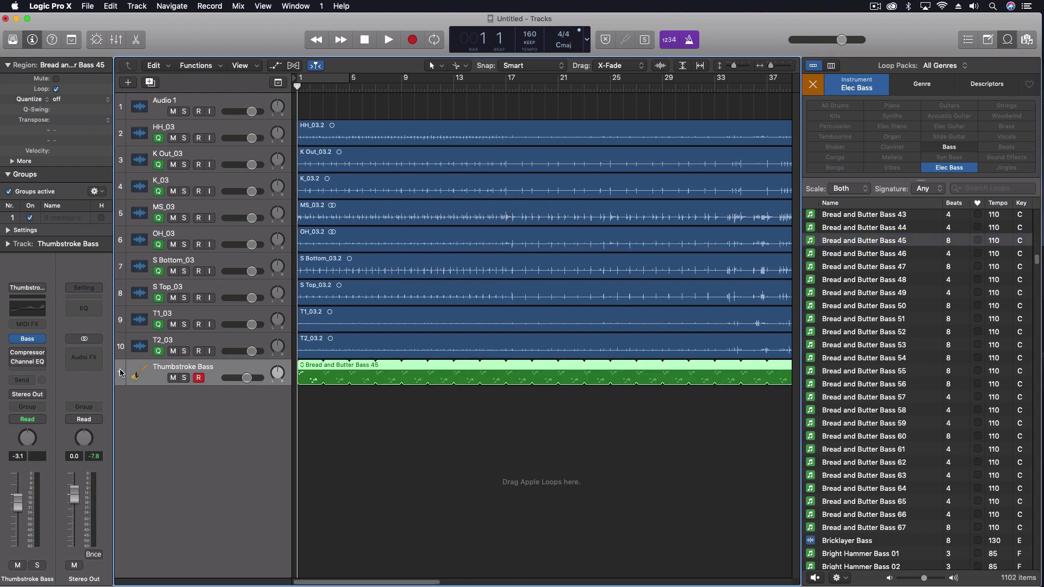
pyautogui.rightClick(123, 373)
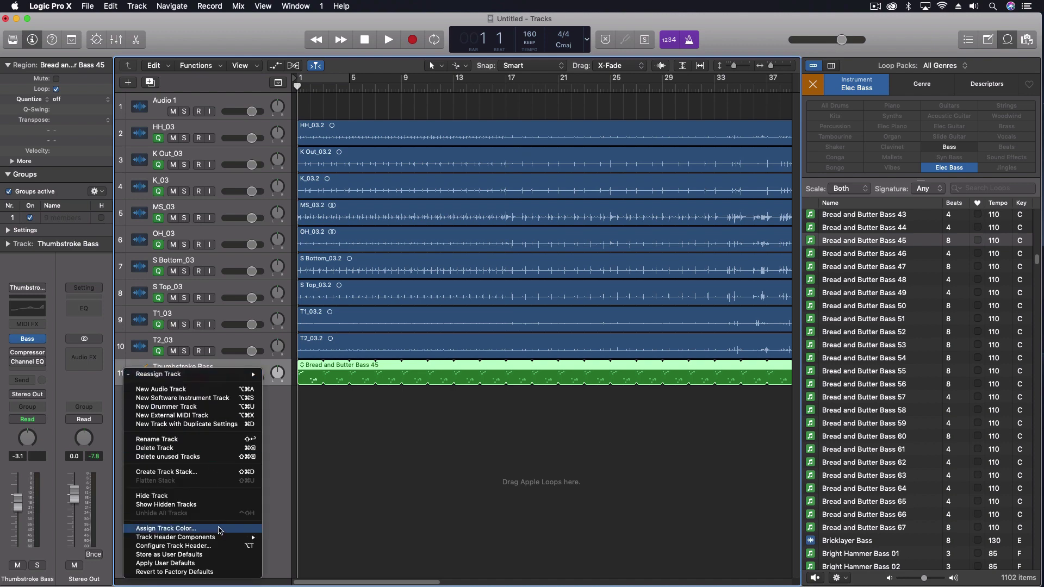
pyautogui.moveTo(217, 537)
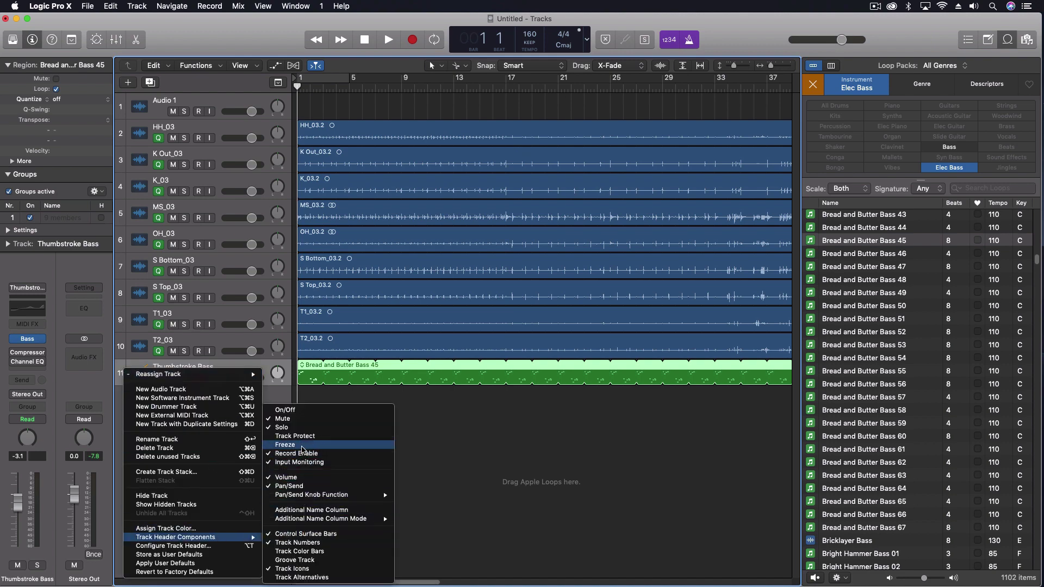
pyautogui.click(308, 563)
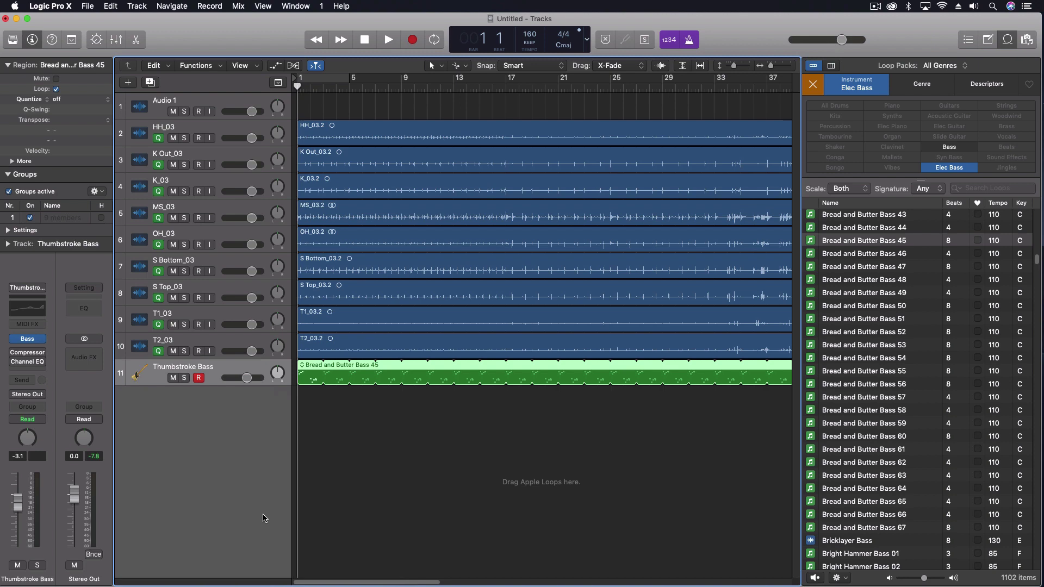
# - Try the drum group as groove track, then switch the groove track to Thumbstroke Bass and play back
pyautogui.click(121, 349)
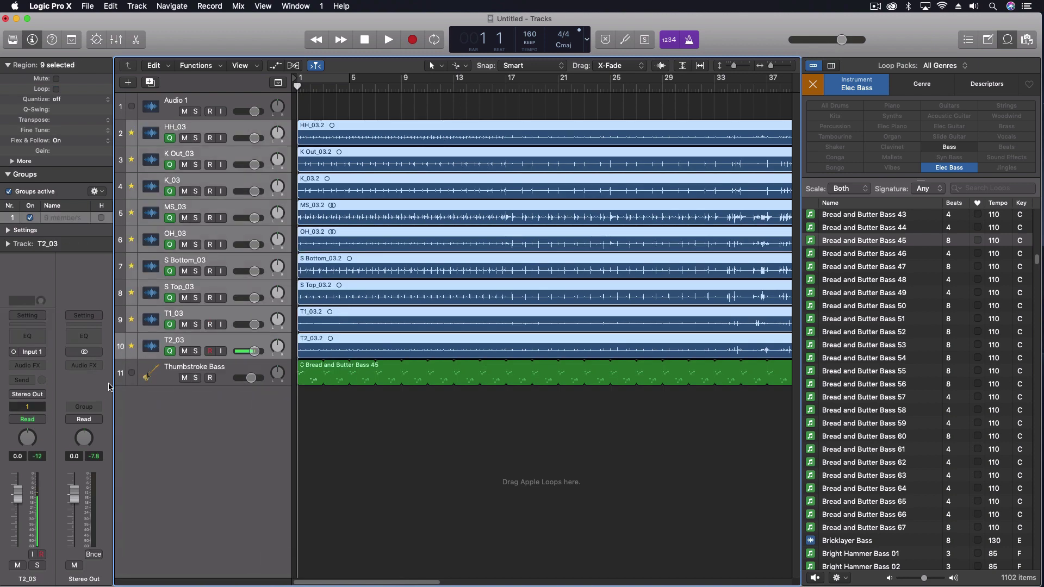
pyautogui.click(132, 373)
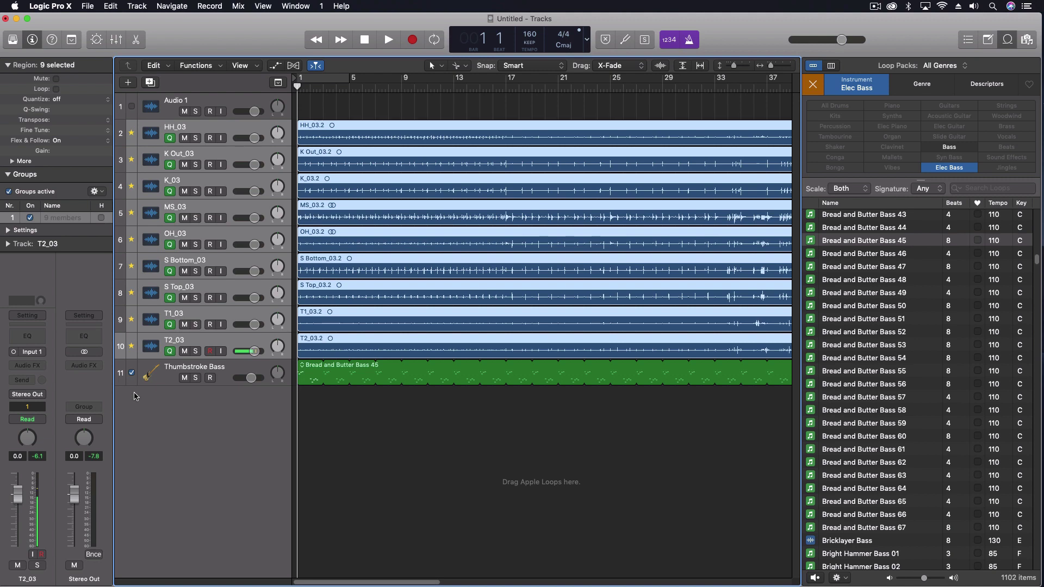
pyautogui.press('space')
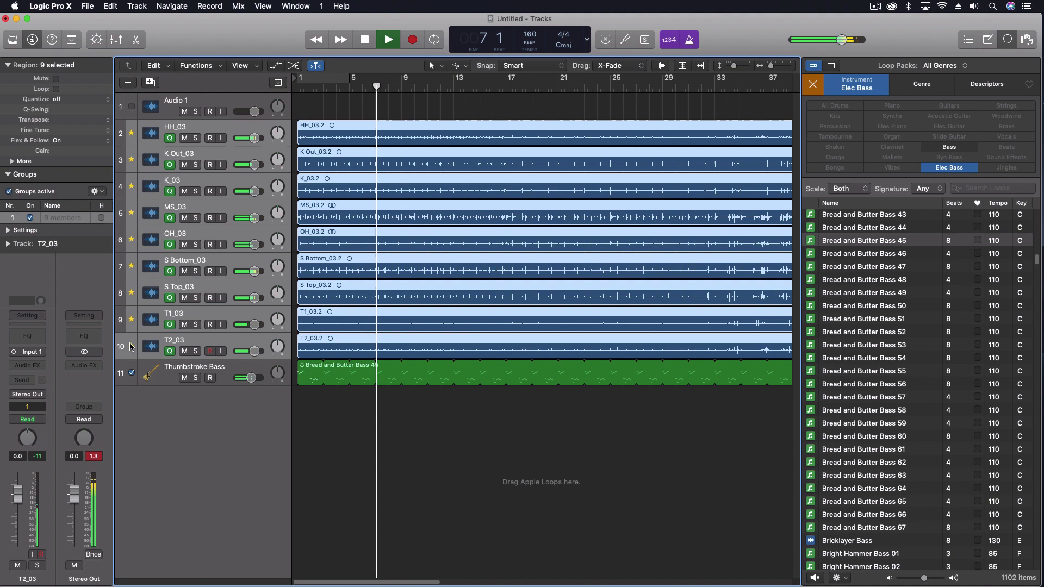
pyautogui.press('space')
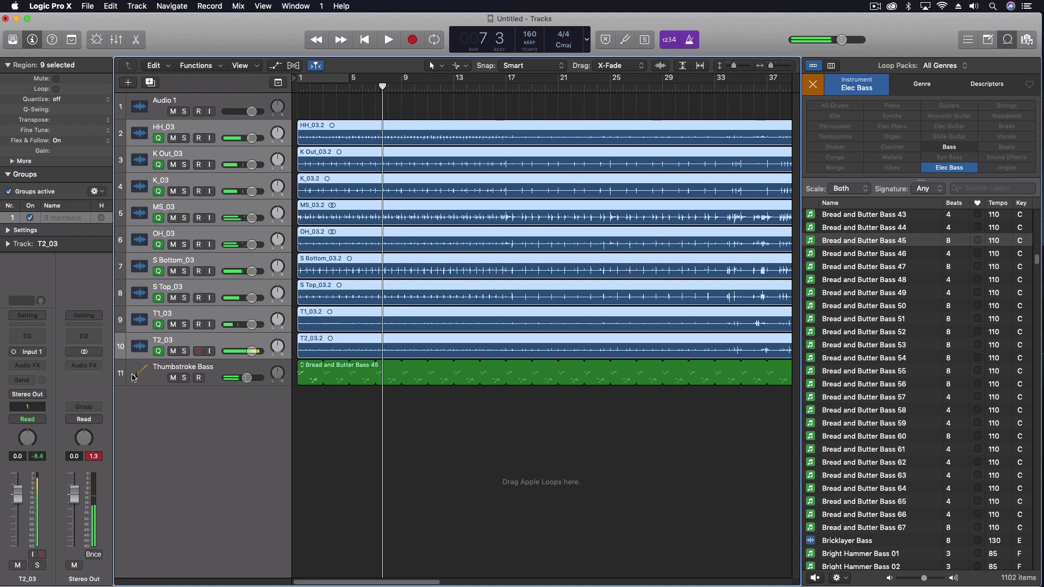
pyautogui.click(131, 373)
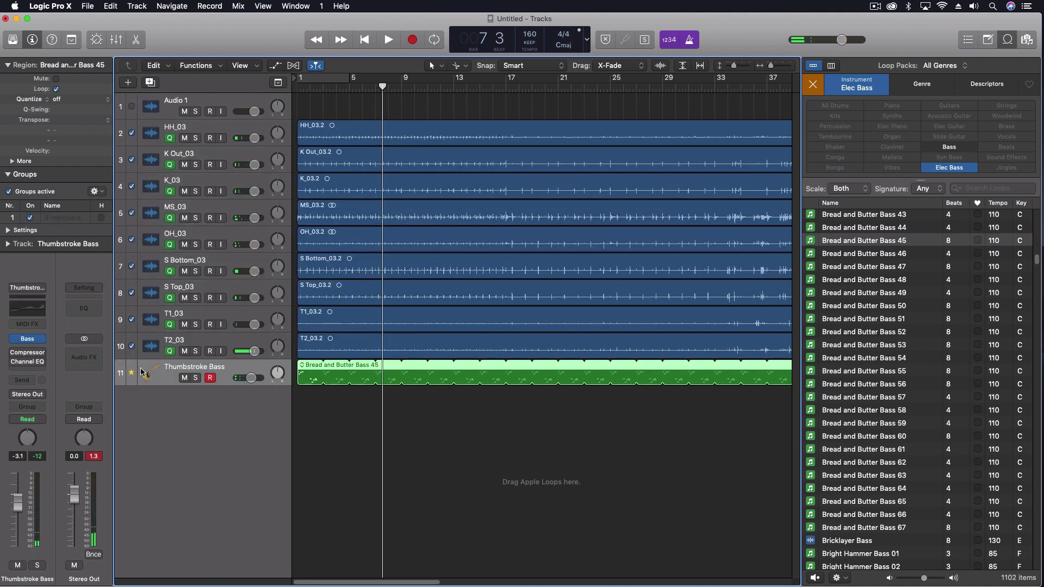
pyautogui.press('space')
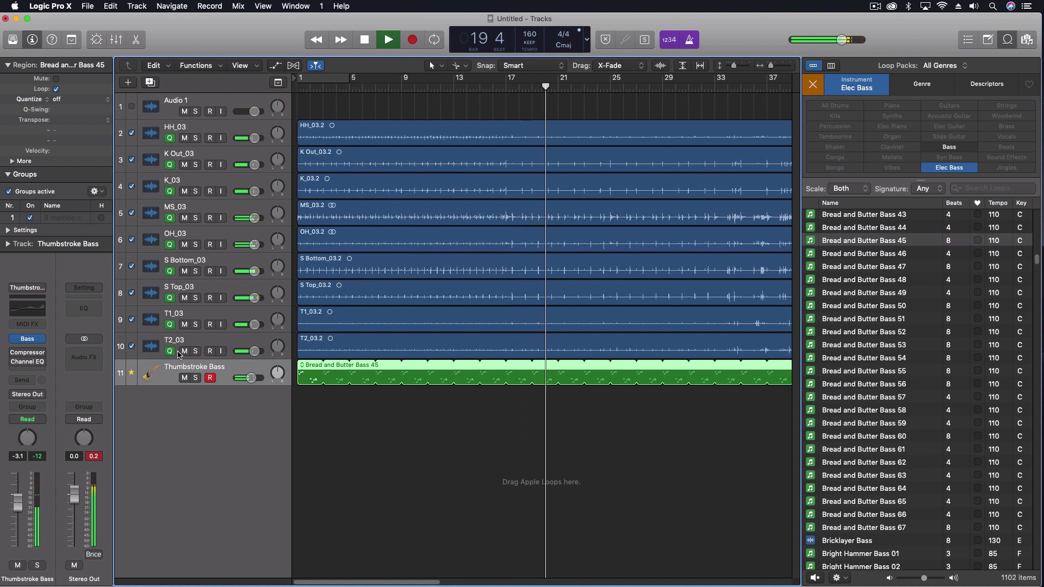
# - Remove the groove-track setup and quantize the nine drum regions to 1/16 Note, then undo it
pyautogui.press('space')
pyautogui.click(132, 374)
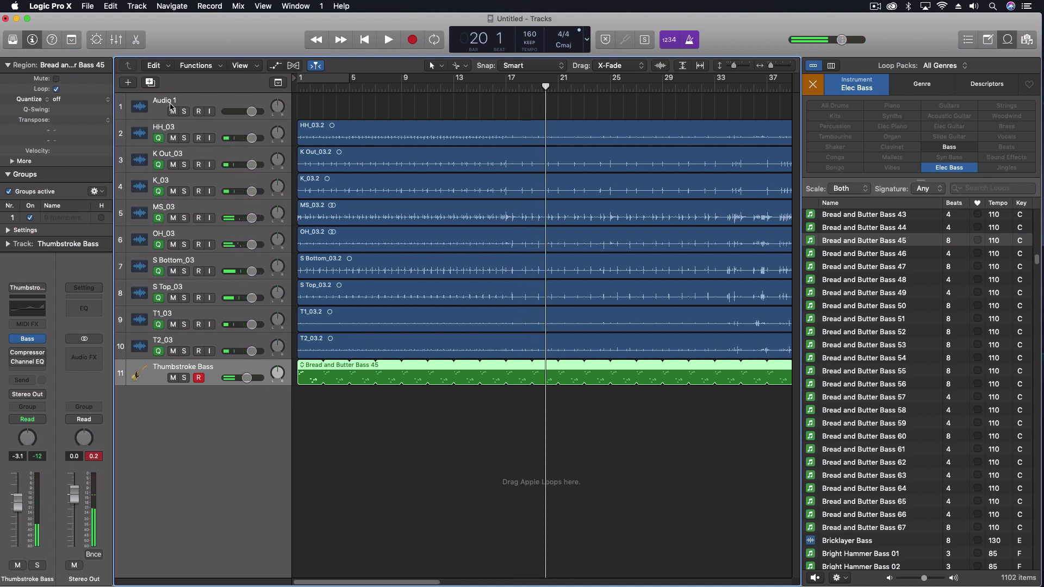
pyautogui.click(375, 128)
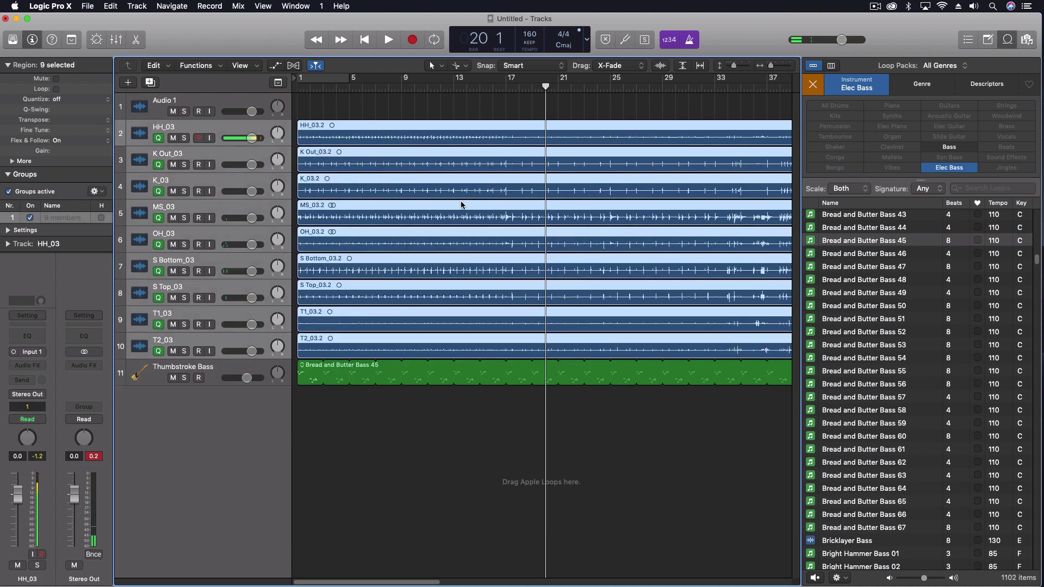
pyautogui.click(55, 100)
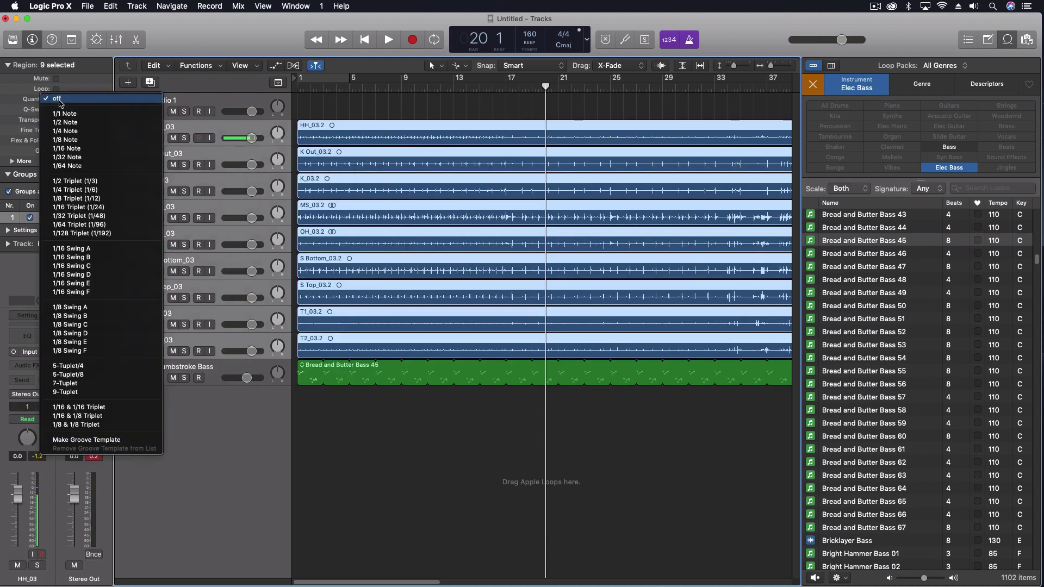
pyautogui.click(66, 149)
pyautogui.press('super+z')
# - Mute the Thumbstroke Bass track and play the drums from the start
pyautogui.click(173, 378)
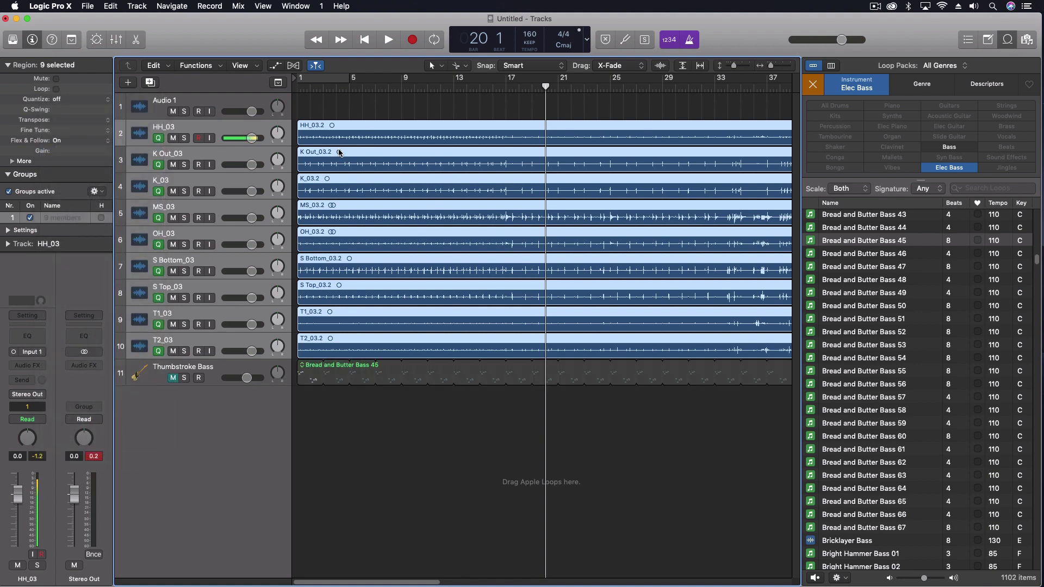
pyautogui.press('Return')
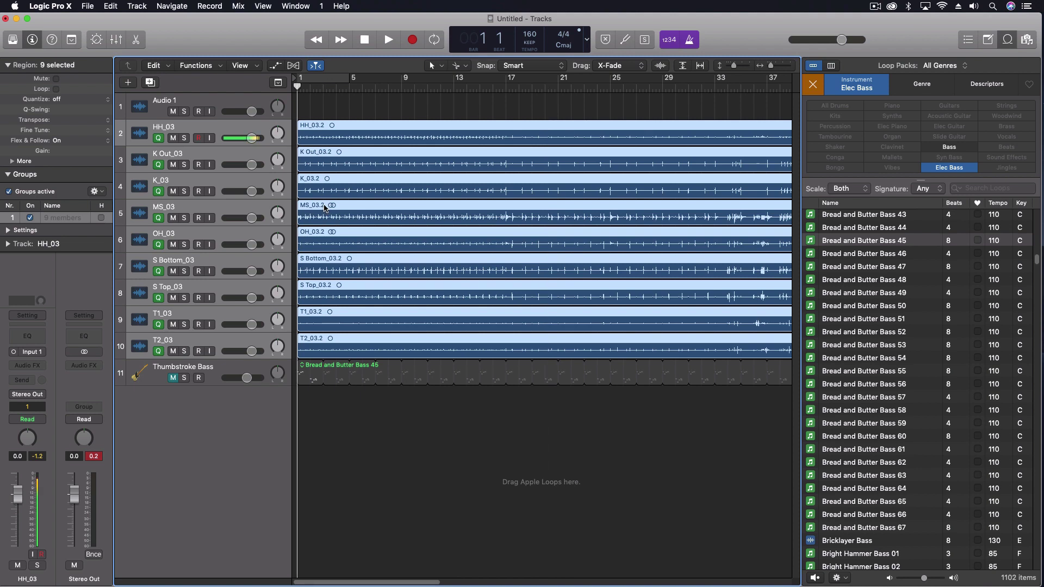
pyautogui.press('space')
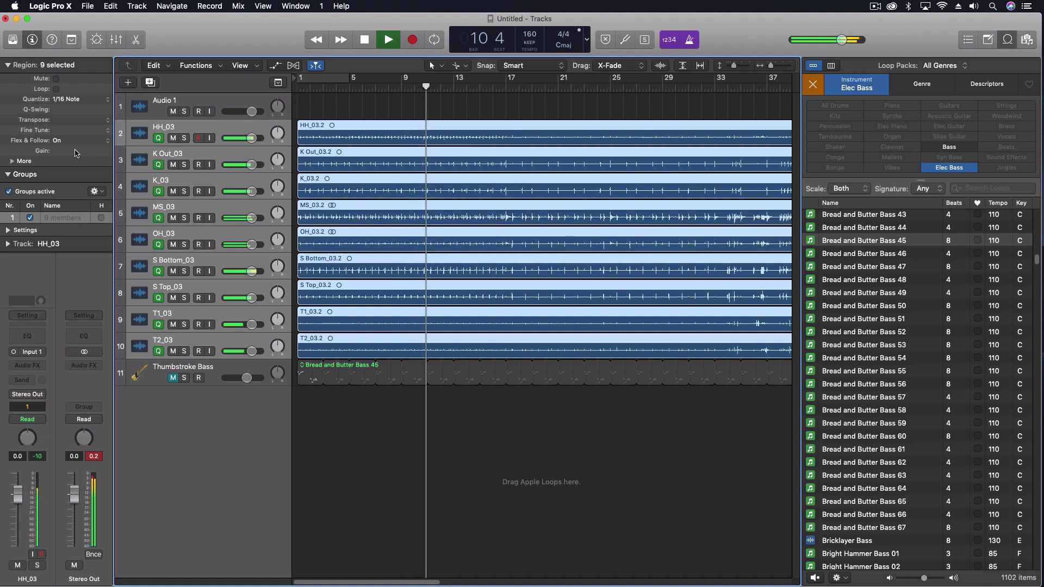
pyautogui.press('space')
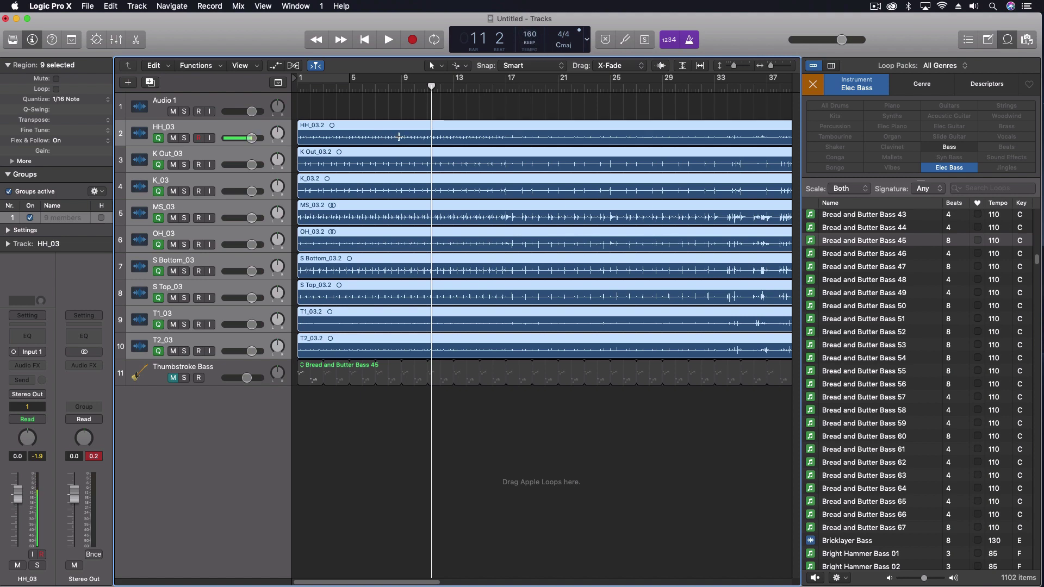
# - Open the project's Smart Tempo settings with Option-P, showing Keep Project Tempo mode
pyautogui.hotkey('alt', 'p')
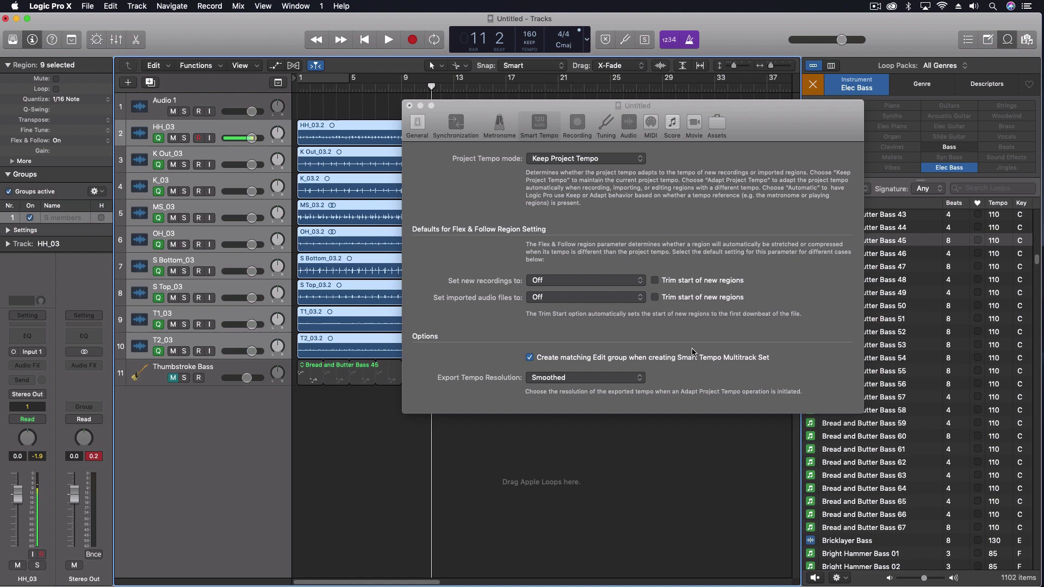
# - Close Project Settings, check a region's Tempo submenu, and dismiss it without changes
pyautogui.click(410, 106)
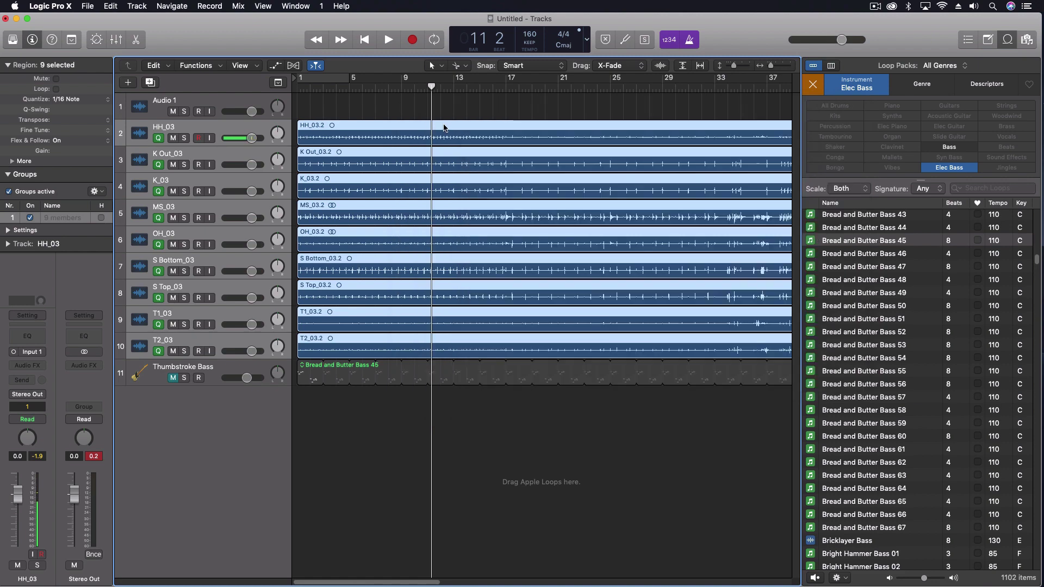
pyautogui.rightClick(451, 123)
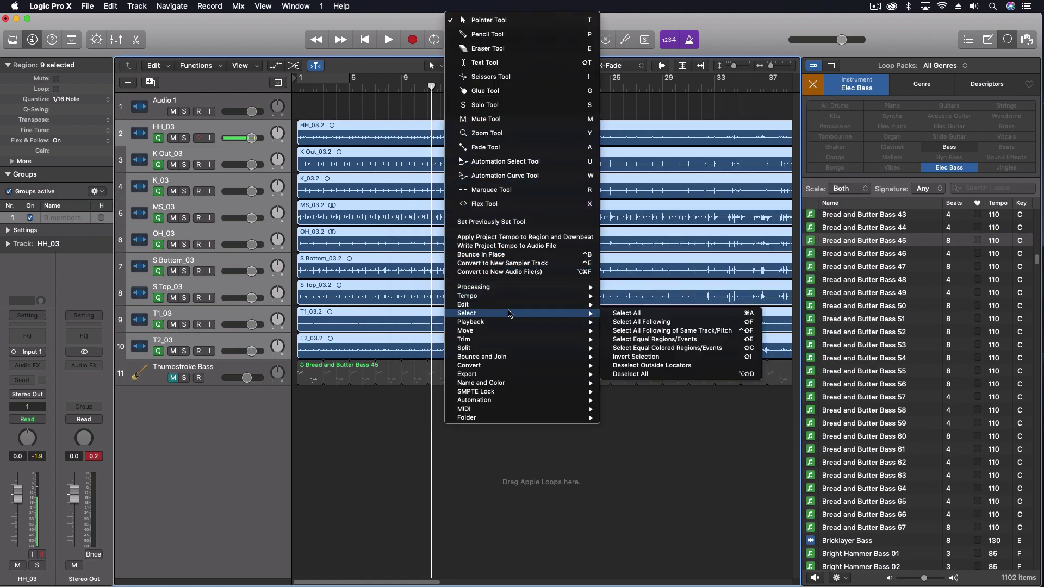
pyautogui.moveTo(503, 296)
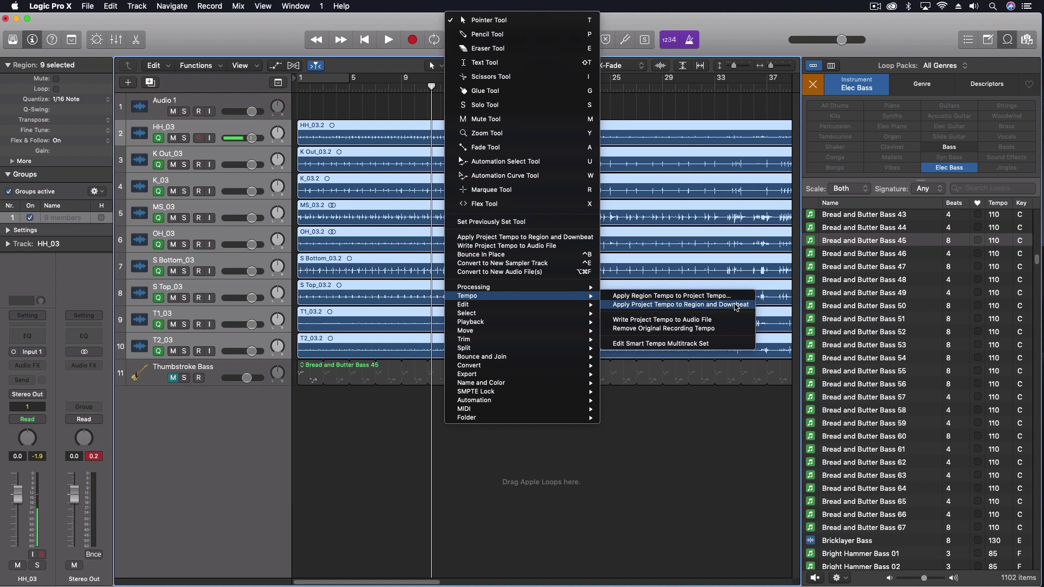
pyautogui.click(630, 426)
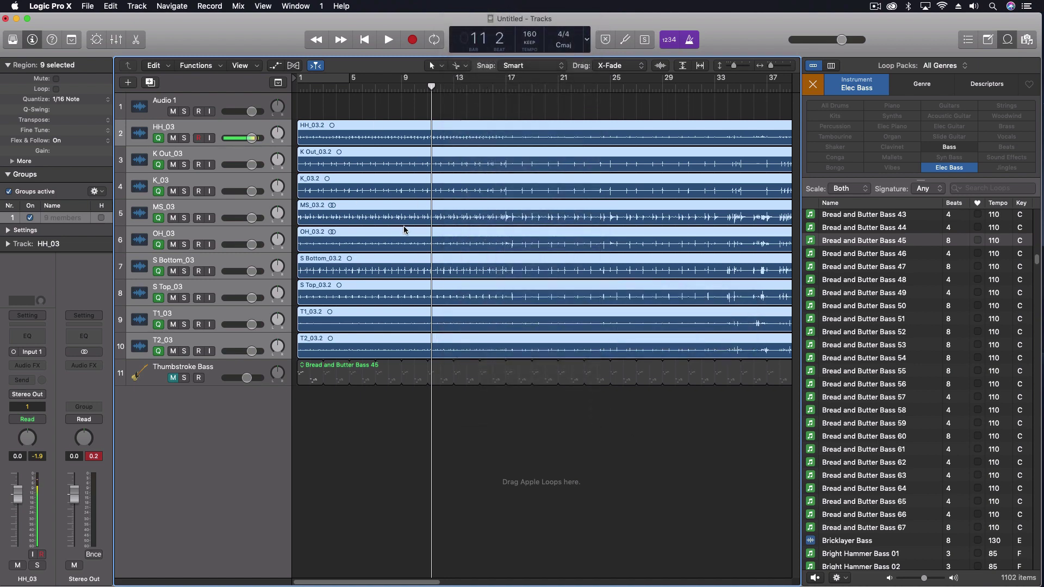